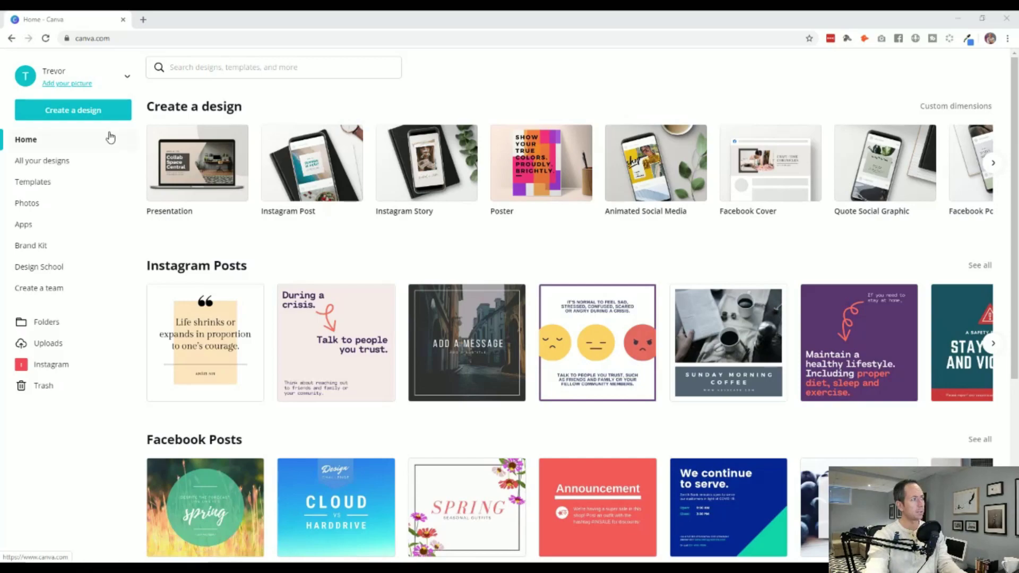
# Search 'zoom' and create a blank Zoom Virtual Background design
pyautogui.click(109, 105)
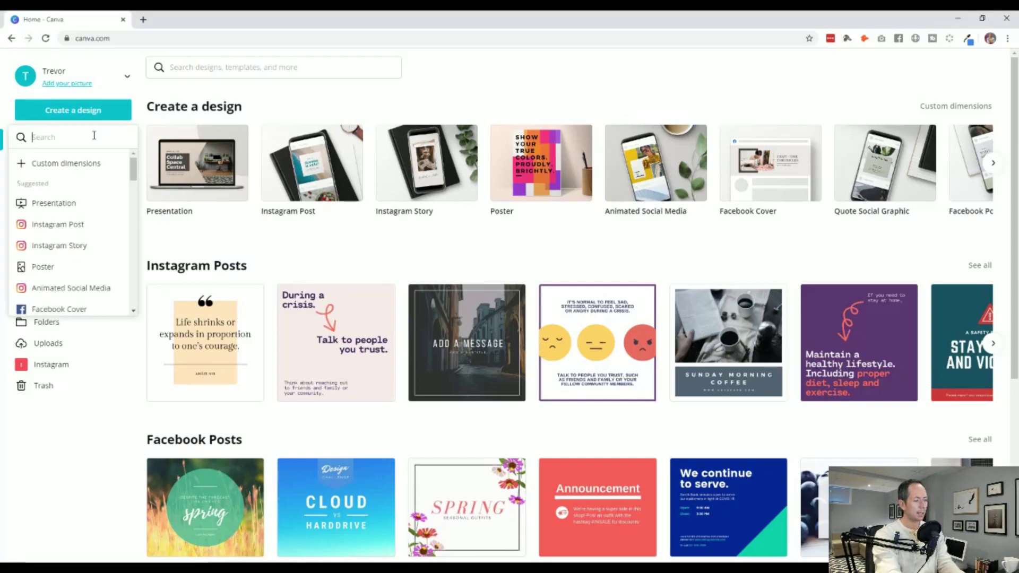
pyautogui.write('zoom')
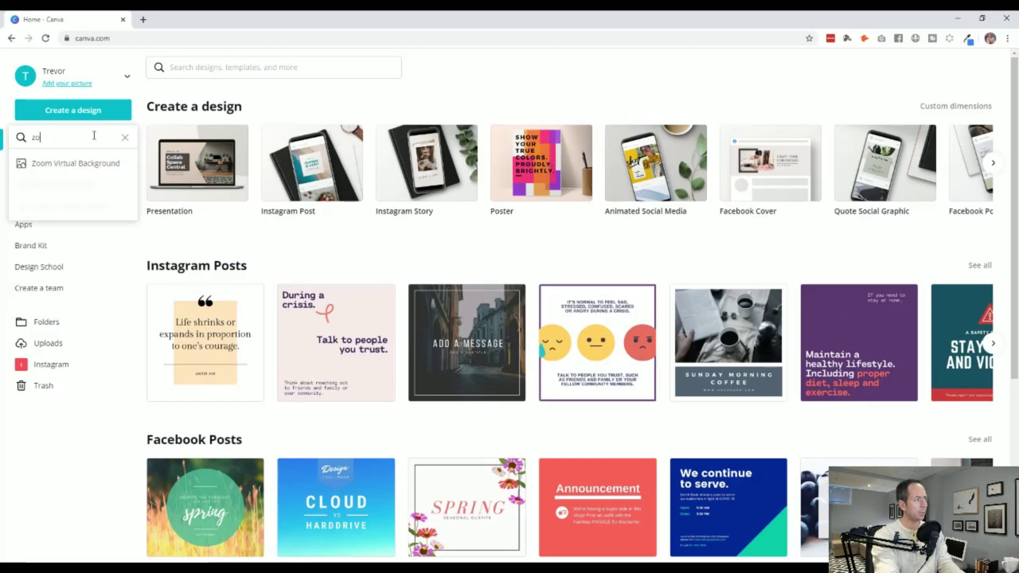
pyautogui.click(82, 169)
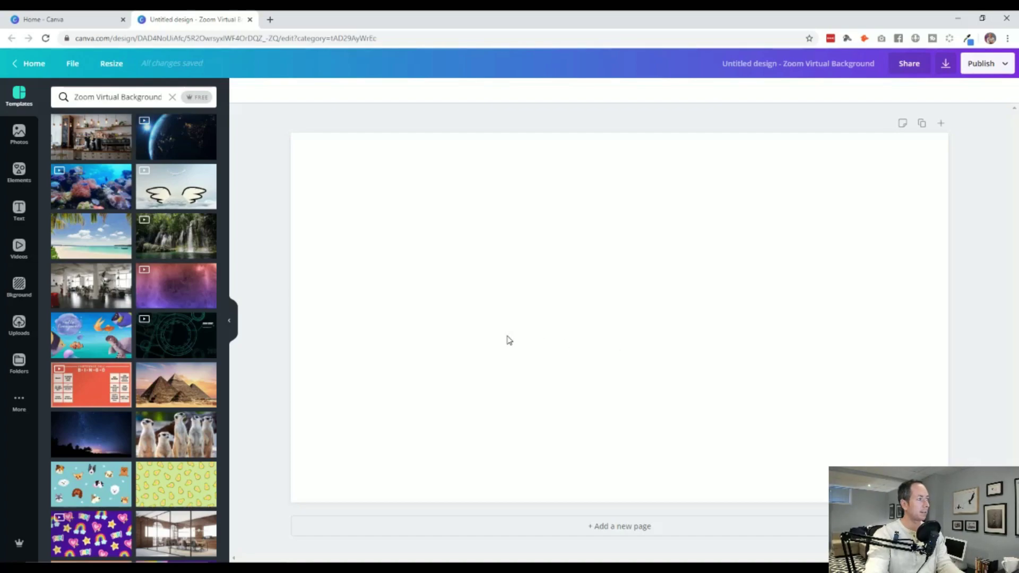
# Preview the coffee shop, Earth, waterfall and purple galaxy templates on the page
pyautogui.click(86, 140)
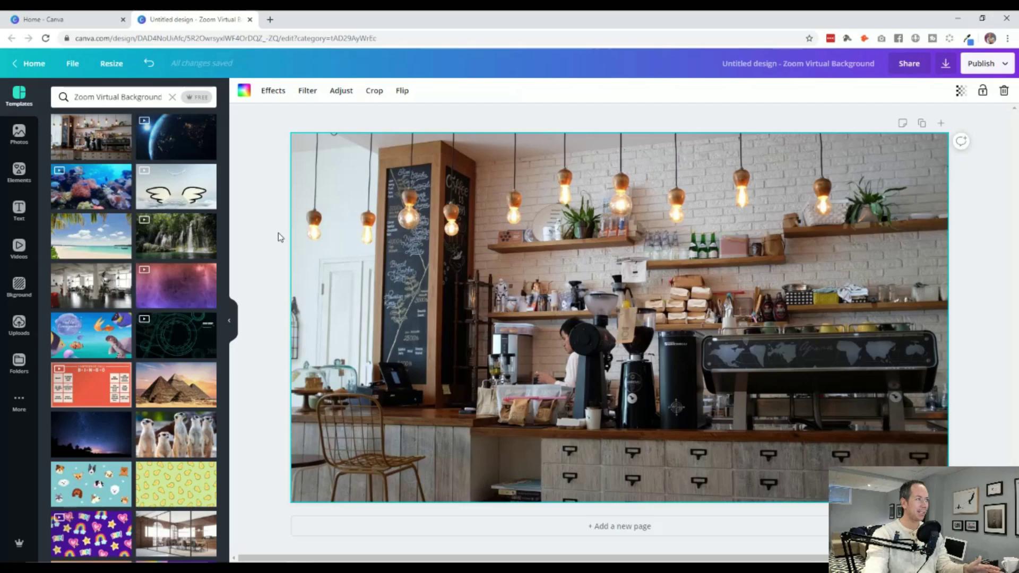
pyautogui.click(205, 149)
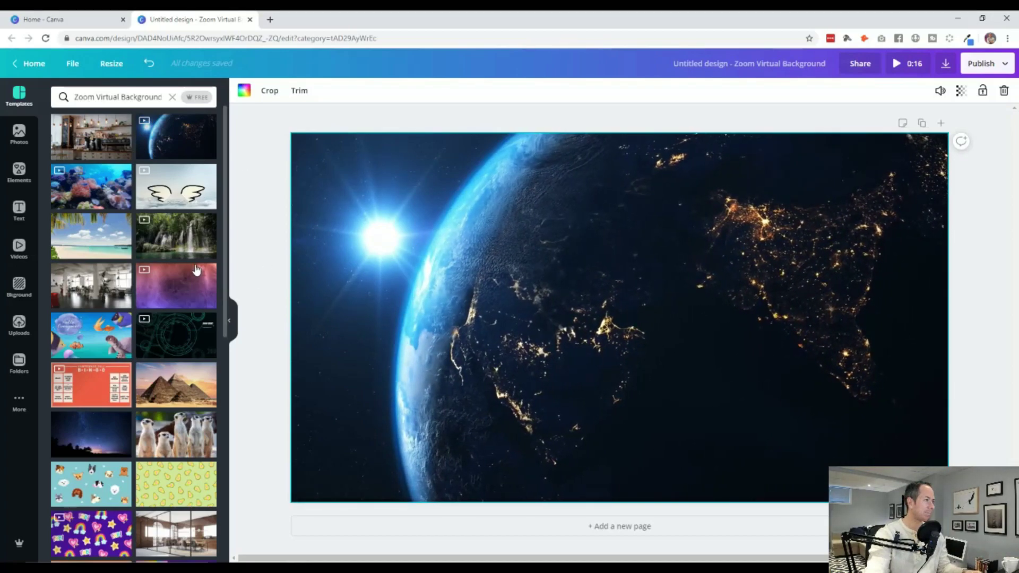
pyautogui.click(187, 252)
pyautogui.click(172, 291)
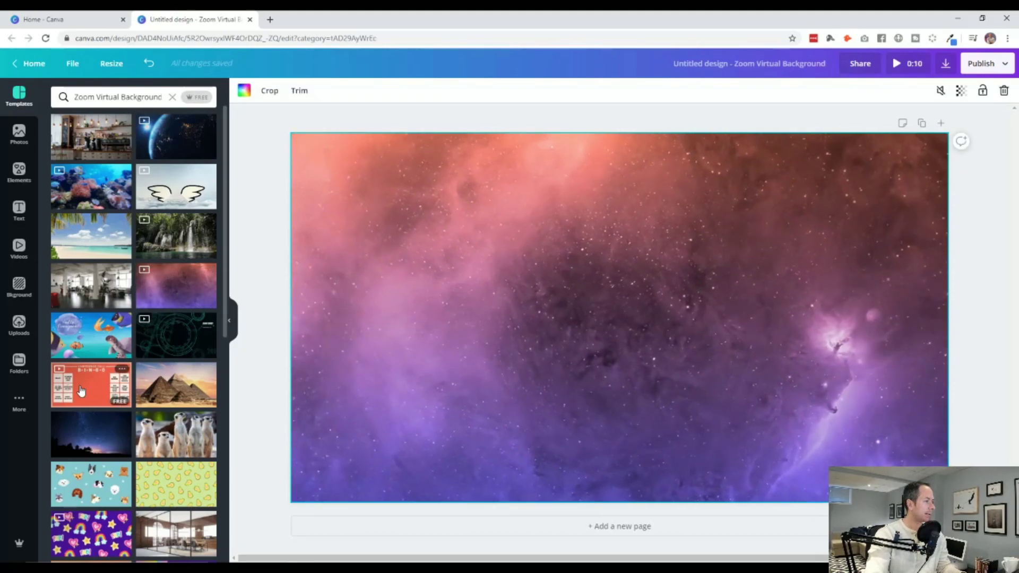
# Apply the Conference Call Bingo template and move its red circles onto Hello? and Dog Barking
pyautogui.click(80, 391)
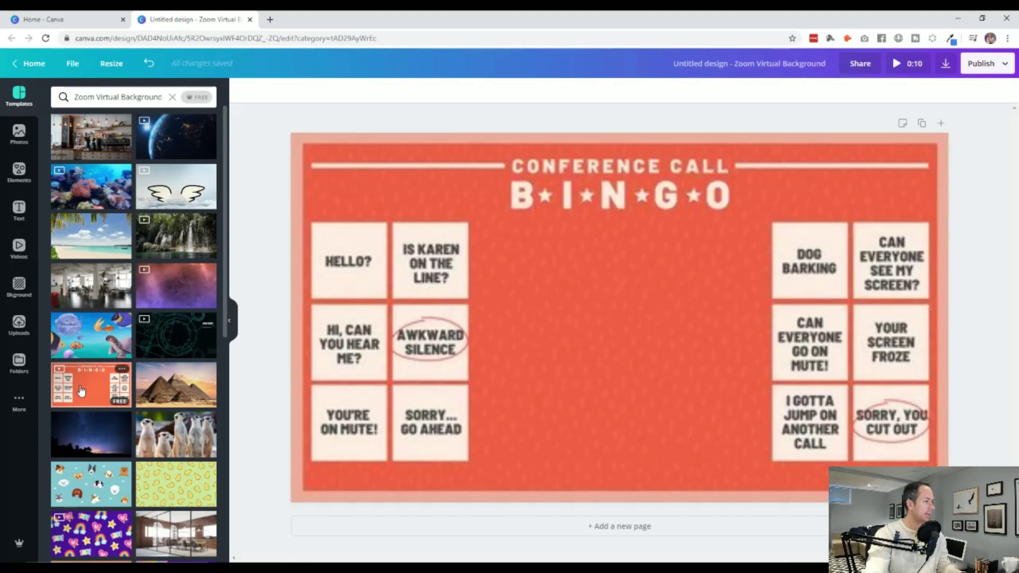
pyautogui.click(429, 360)
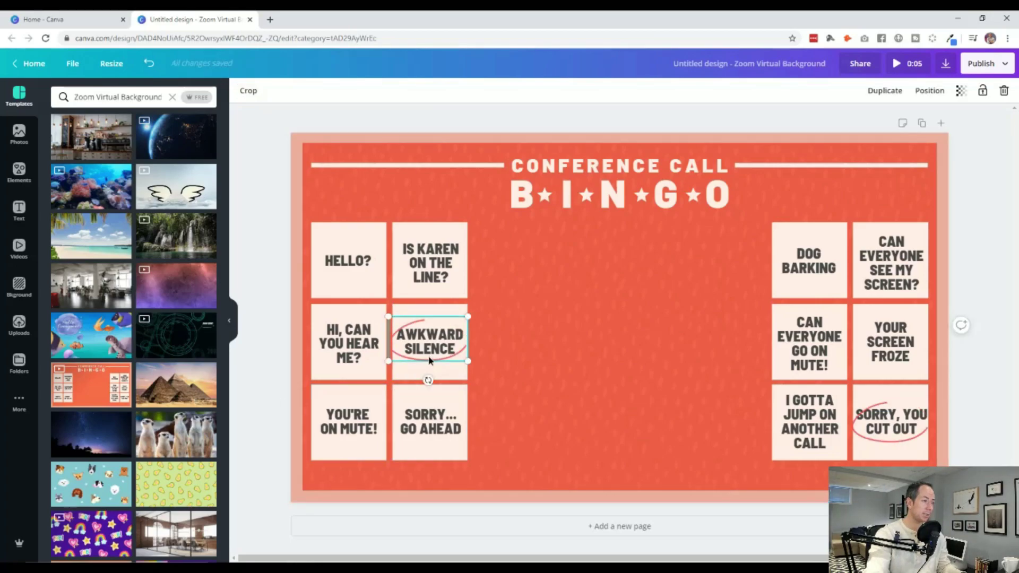
pyautogui.moveTo(430, 360); pyautogui.dragTo(347, 280)
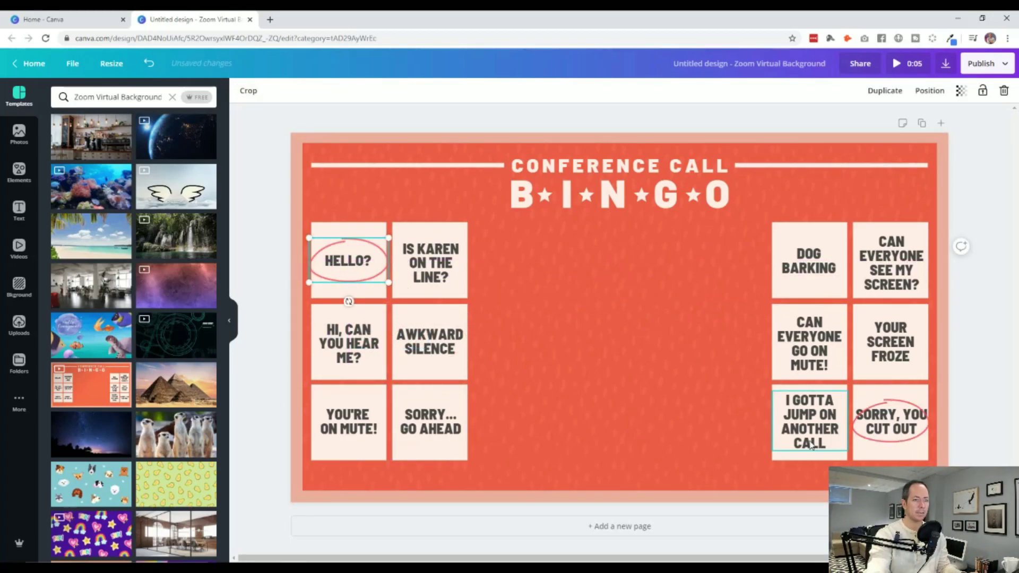
pyautogui.moveTo(871, 435); pyautogui.dragTo(793, 276)
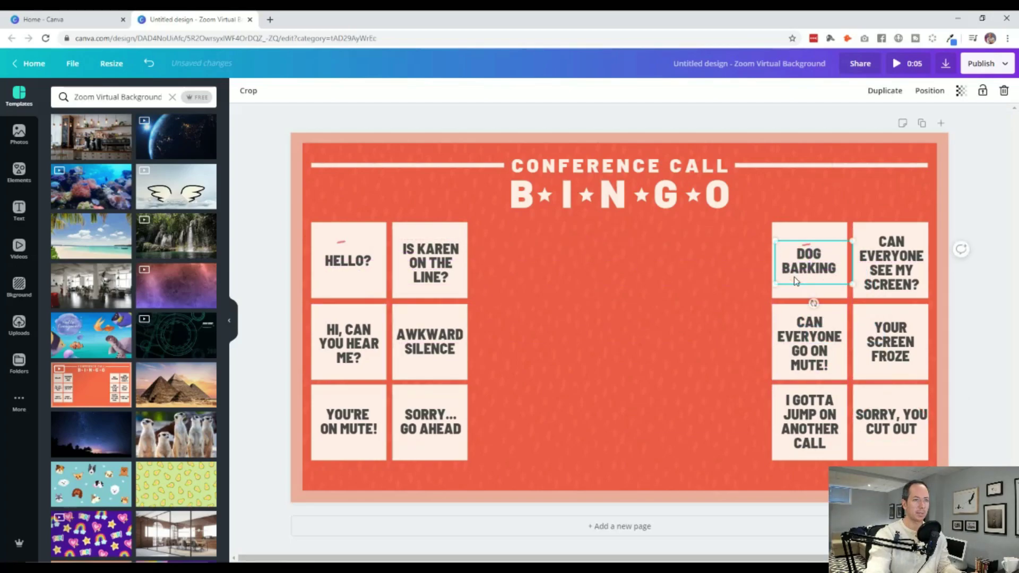
pyautogui.click(244, 380)
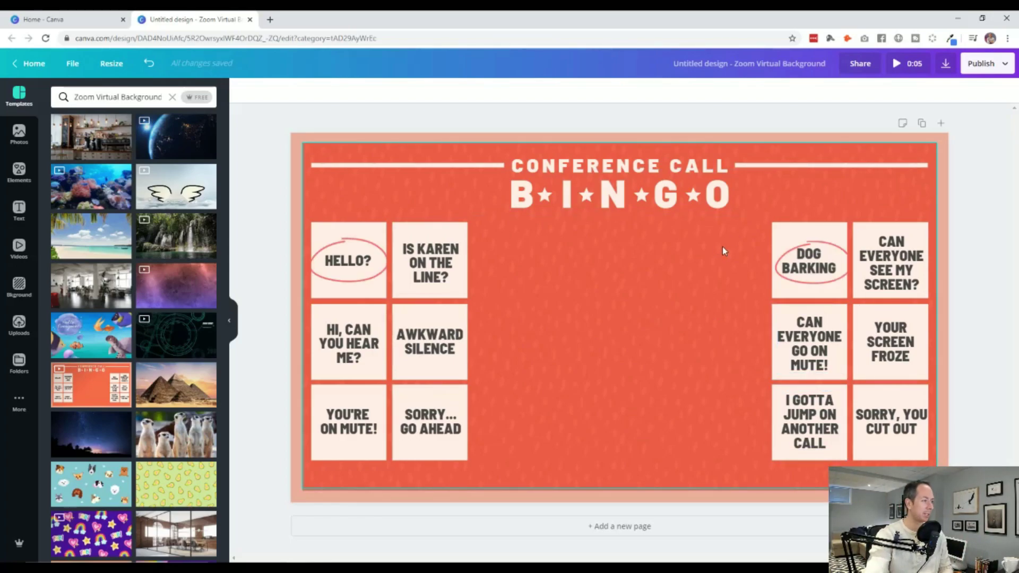
# Apply the starry night sky template and add the Just Enough Design logo from Uploads
pyautogui.click(90, 434)
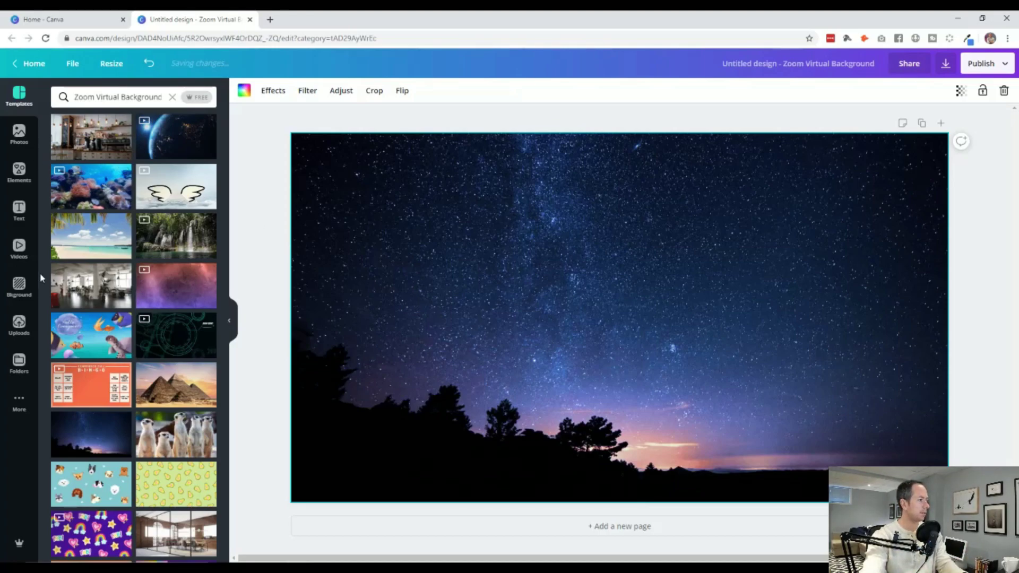
pyautogui.click(16, 333)
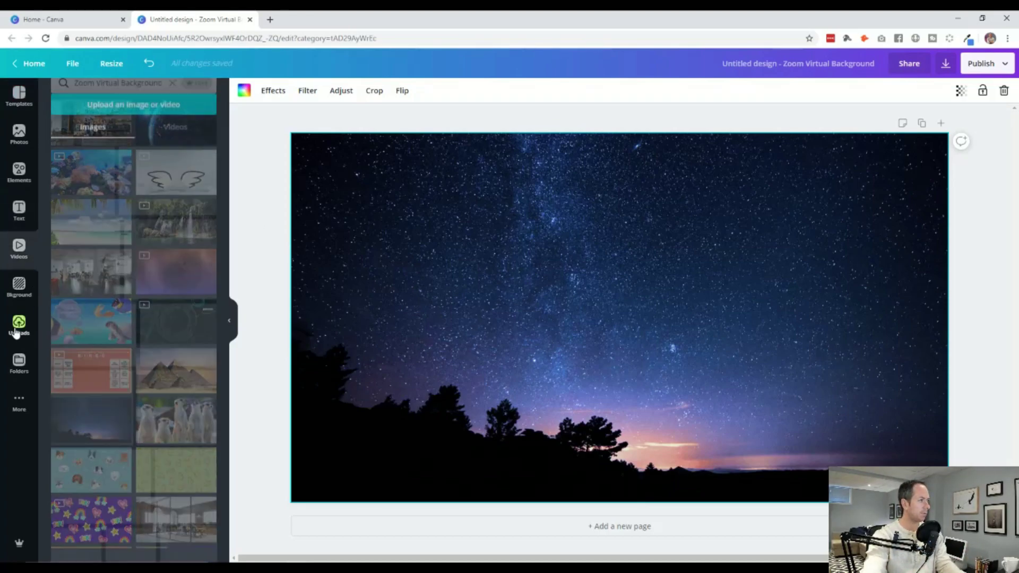
pyautogui.scroll(-10, 113, 297)
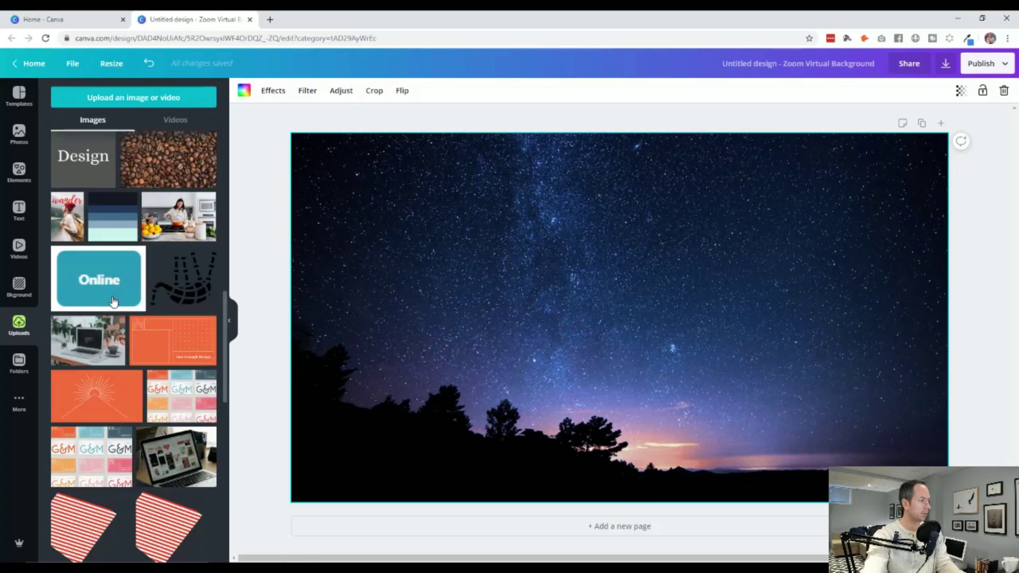
pyautogui.scroll(-15, 113, 301)
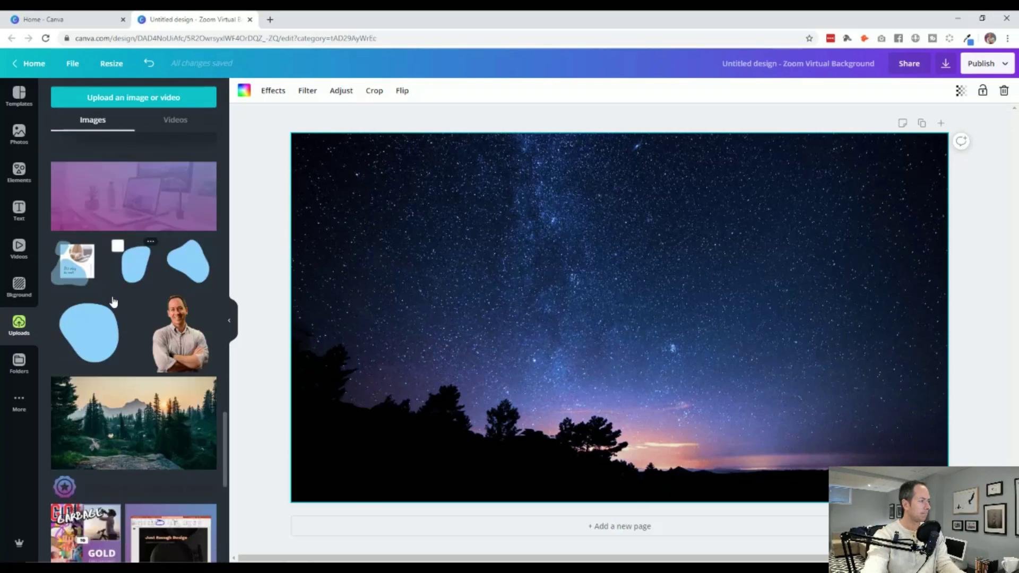
pyautogui.scroll(-12, 113, 301)
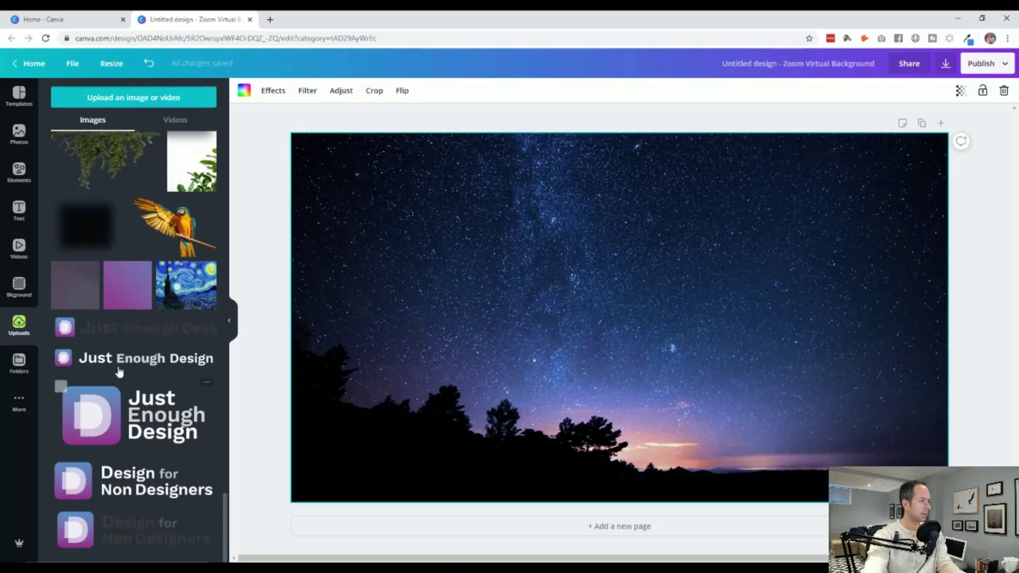
pyautogui.click(120, 371)
# Shrink the logo and position it in the page's top-right corner
pyautogui.moveTo(499, 319); pyautogui.dragTo(588, 182)
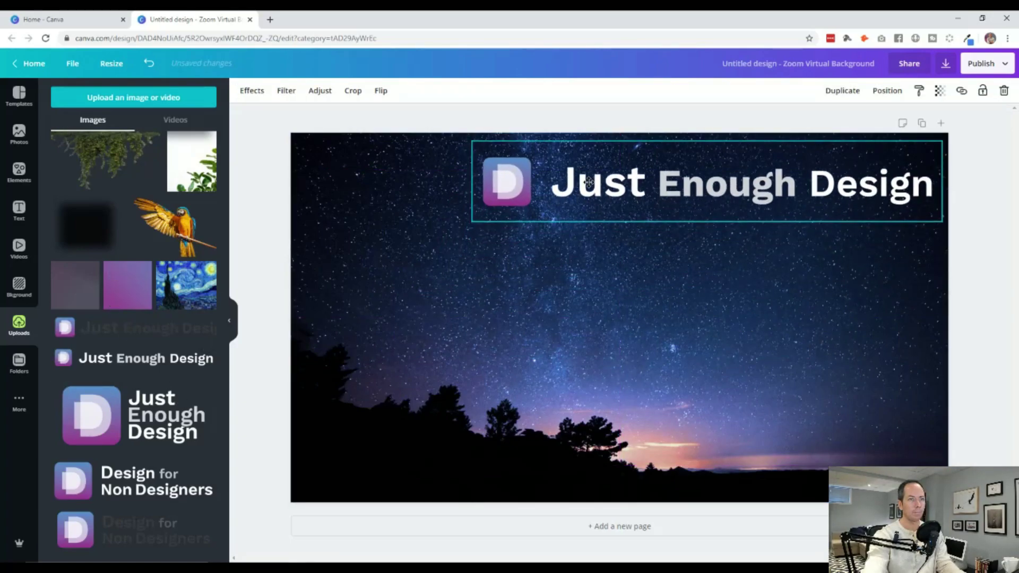
pyautogui.moveTo(471, 221); pyautogui.dragTo(713, 164)
pyautogui.click(276, 236)
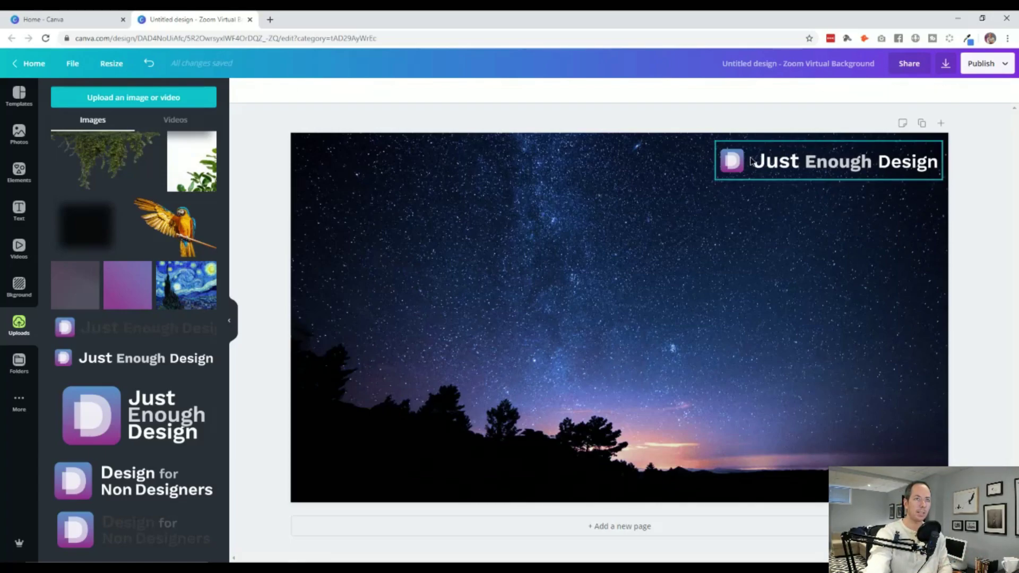
pyautogui.moveTo(828, 162); pyautogui.dragTo(810, 163)
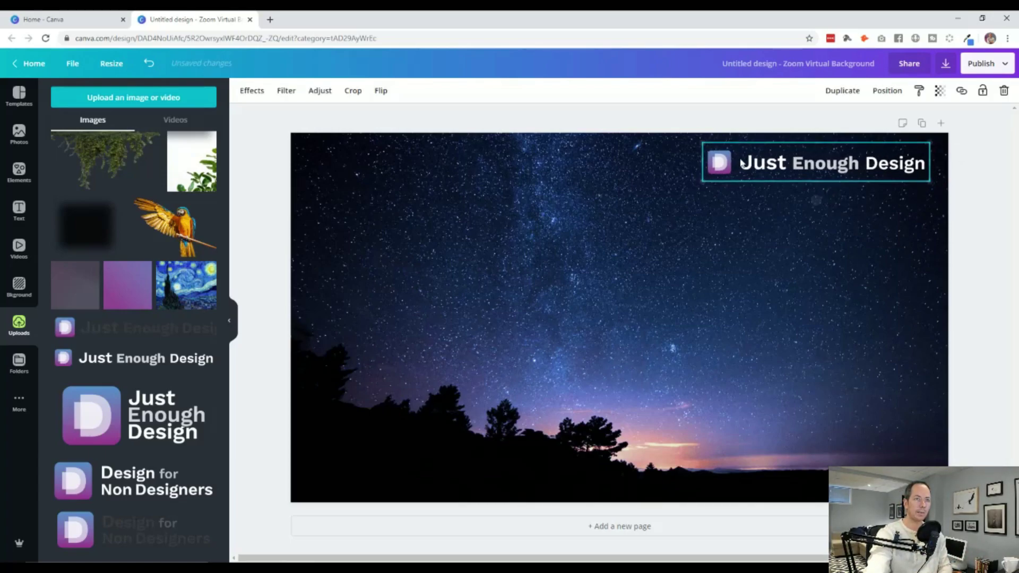
pyautogui.click(276, 261)
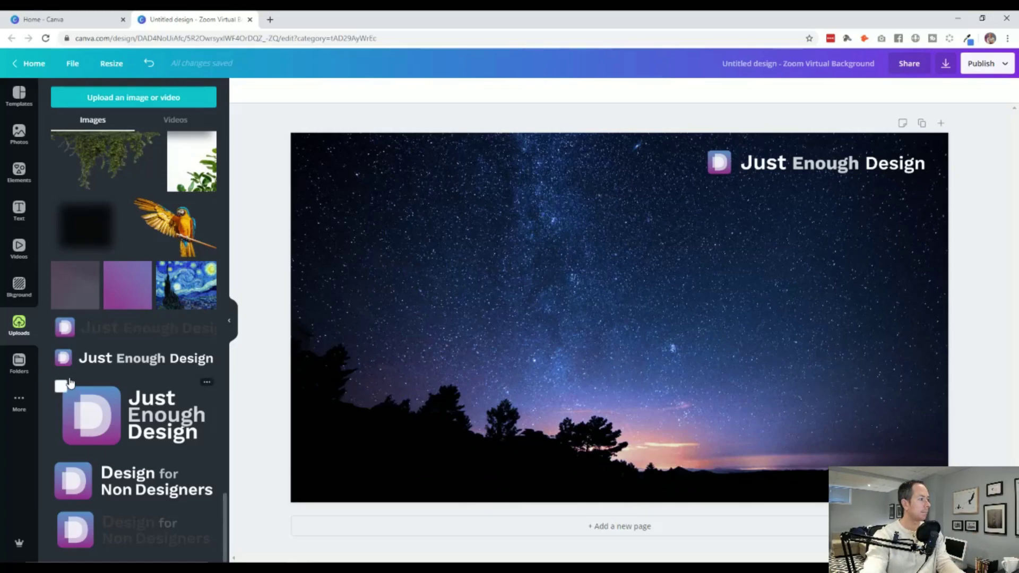
# Back in the Zoom background templates, try the Algebra chalkboard template
pyautogui.click(19, 95)
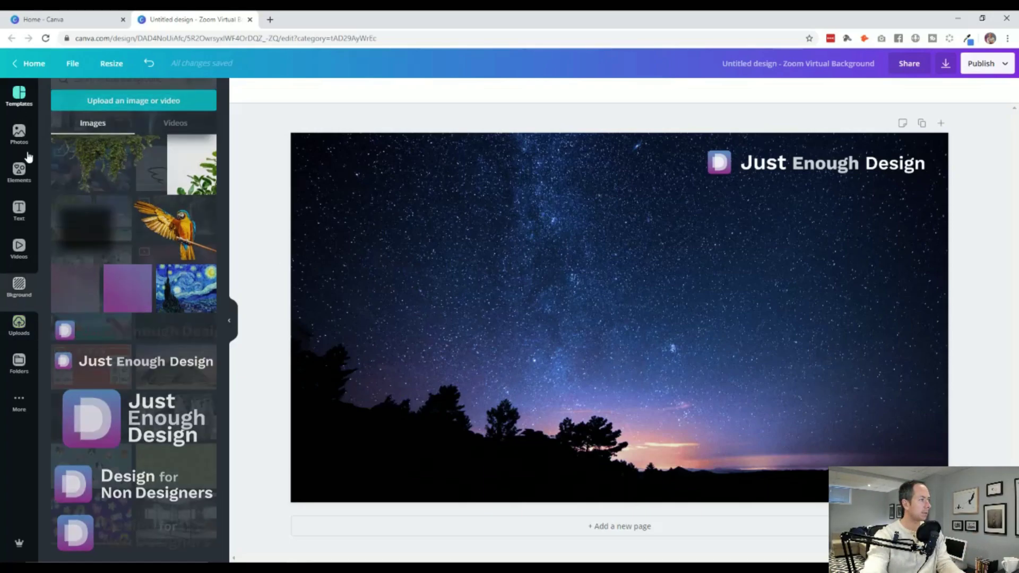
pyautogui.scroll(-4, 149, 344)
pyautogui.scroll(-3, 149, 346)
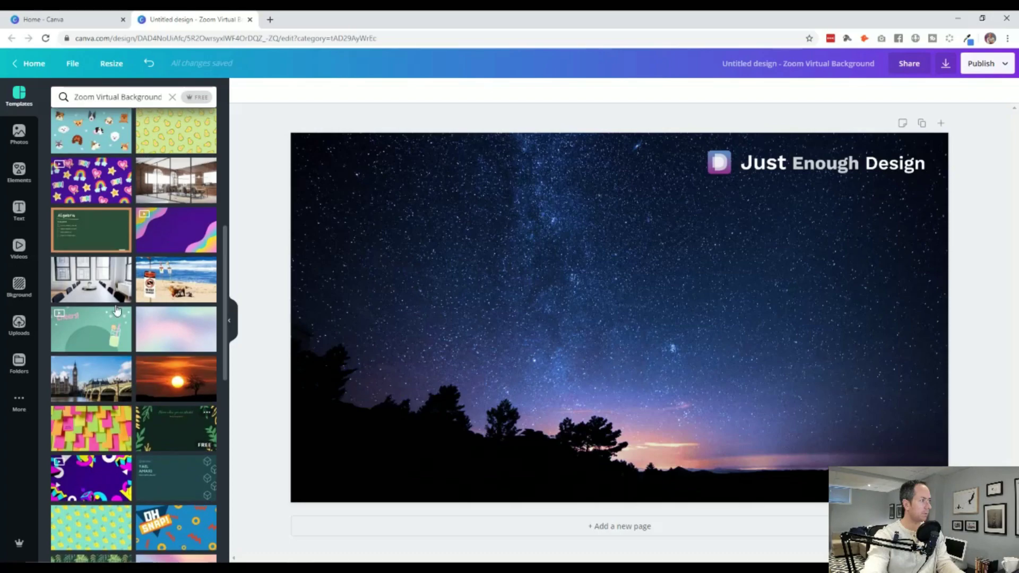
pyautogui.click(90, 233)
pyautogui.click(285, 260)
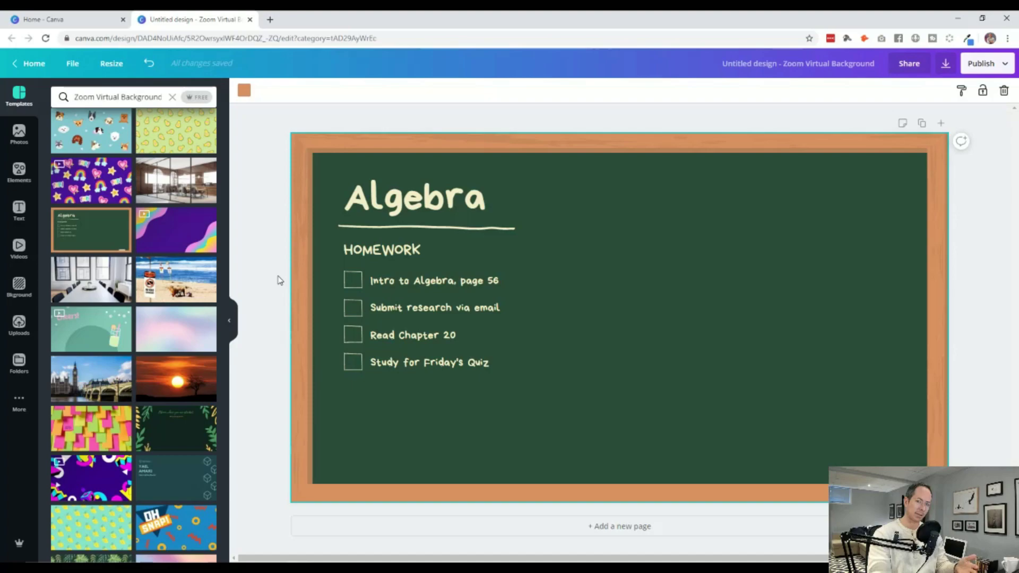
# Try the teal techbox, purple Tech Support, circuit and Earth templates, ending on the purple nebula video
pyautogui.click(175, 477)
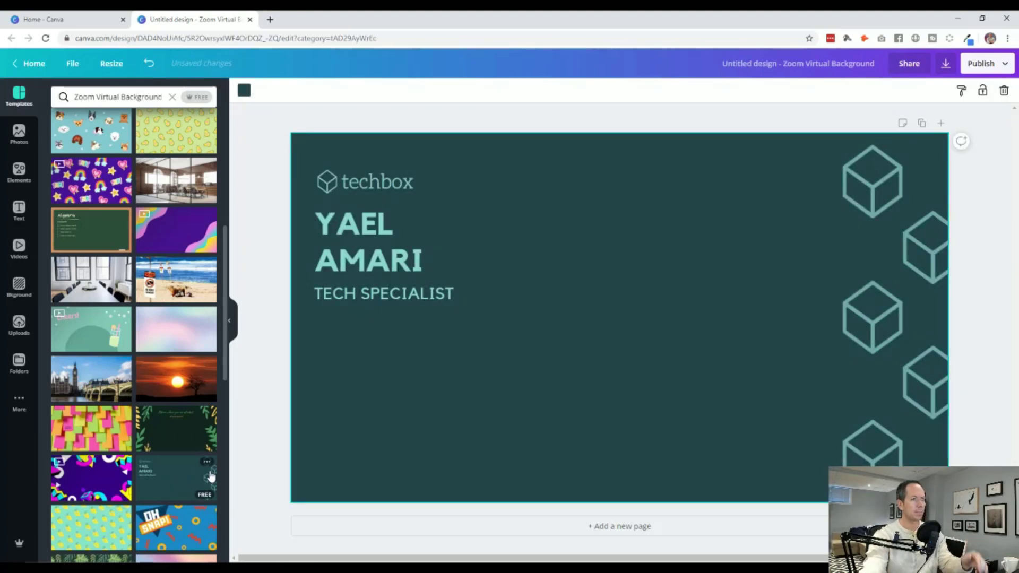
pyautogui.scroll(-5, 189, 472)
pyautogui.scroll(-3, 186, 472)
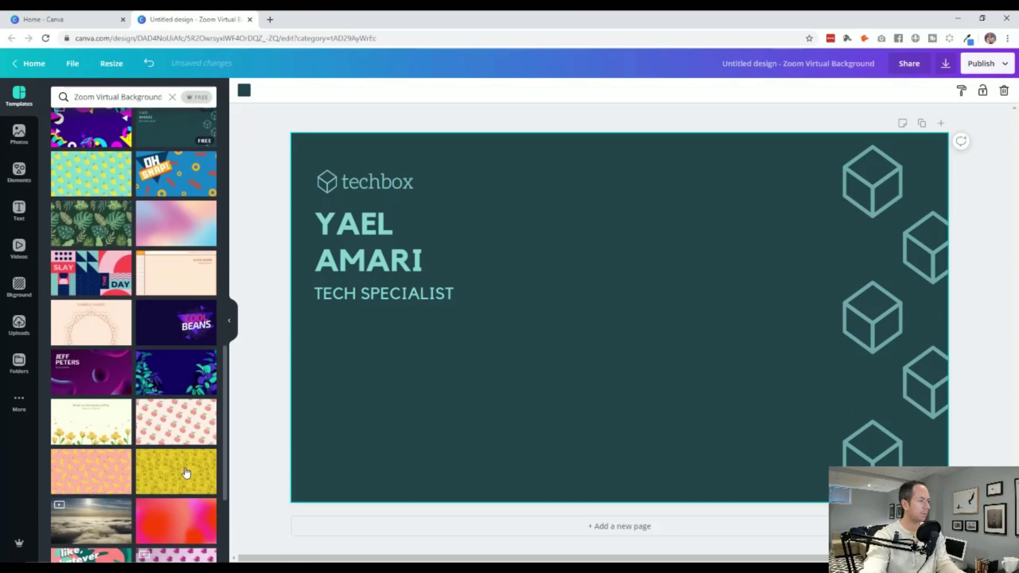
pyautogui.click(106, 385)
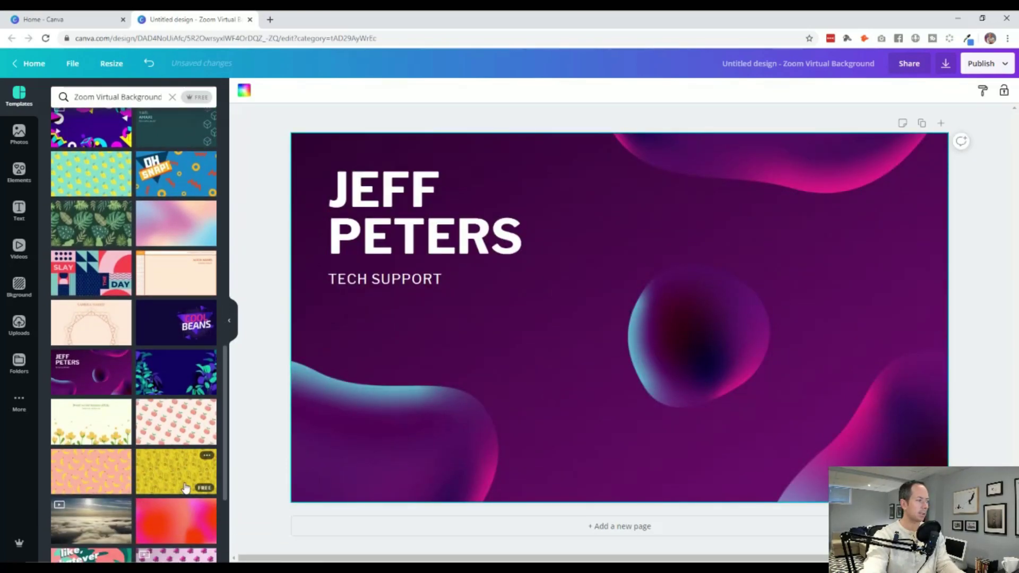
pyautogui.scroll(-10, 175, 487)
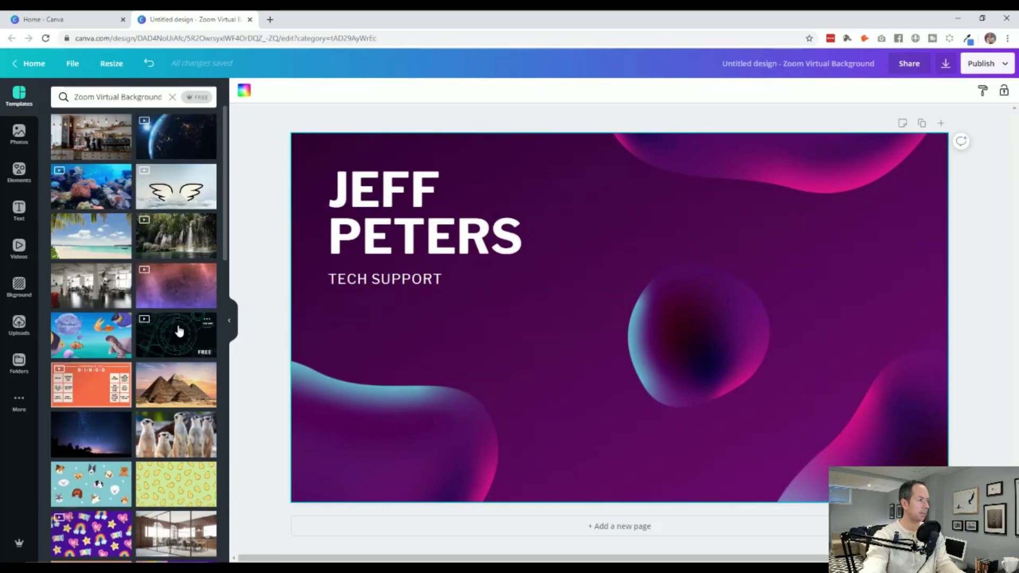
pyautogui.click(179, 332)
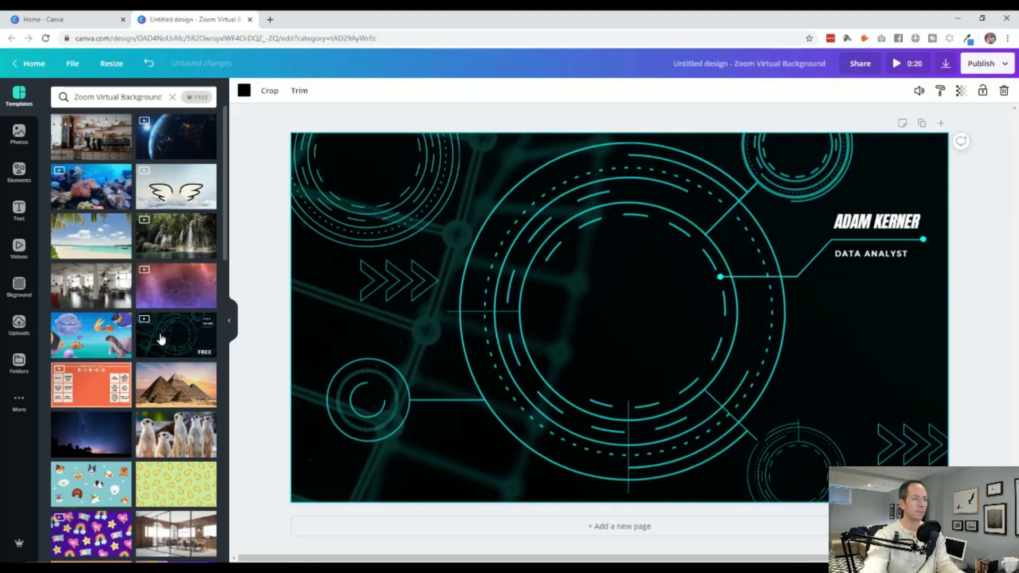
pyautogui.click(166, 132)
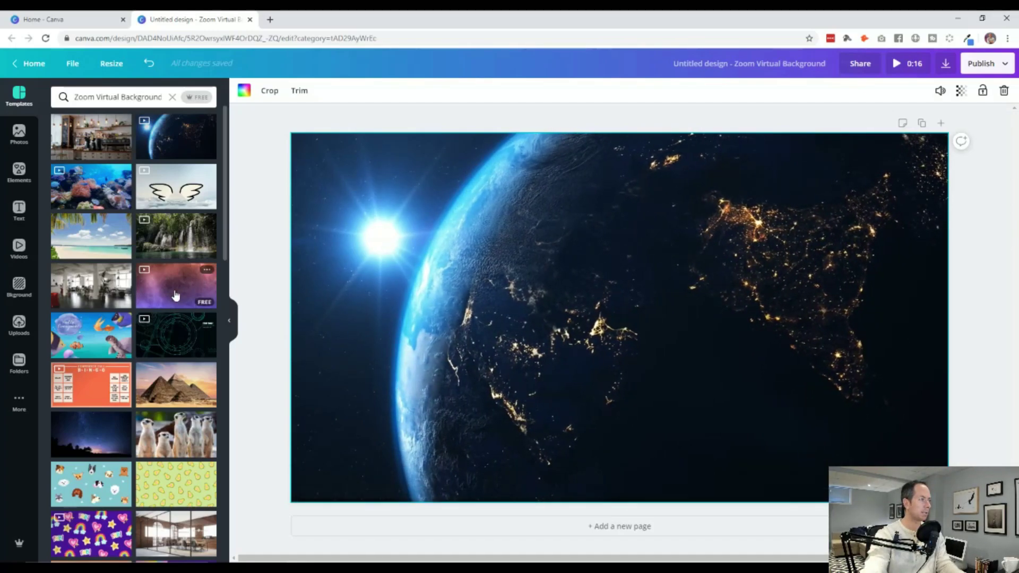
pyautogui.click(159, 284)
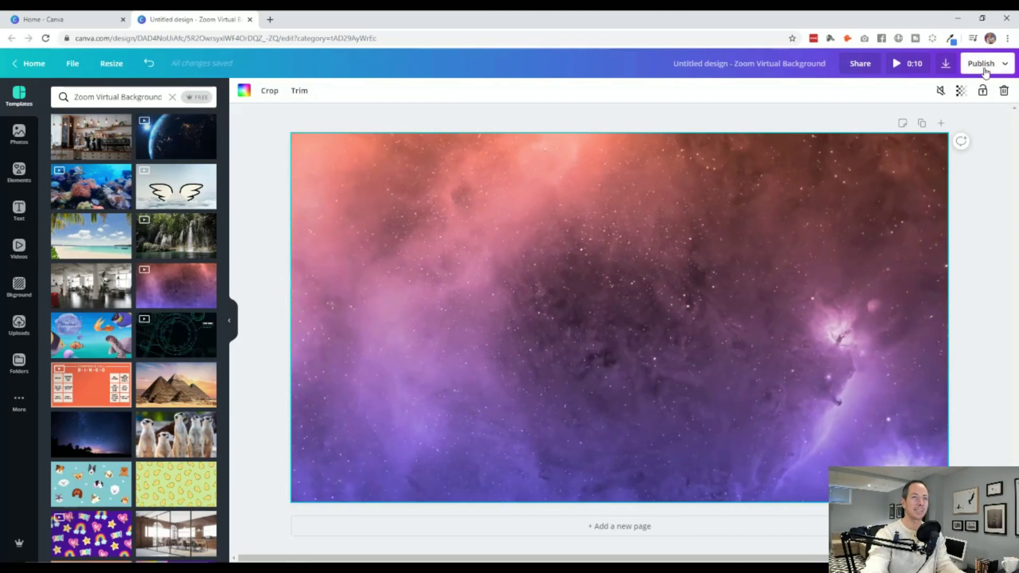
# Download the nebula design as an MP4 video and close the published confirmation
pyautogui.click(981, 63)
pyautogui.click(764, 118)
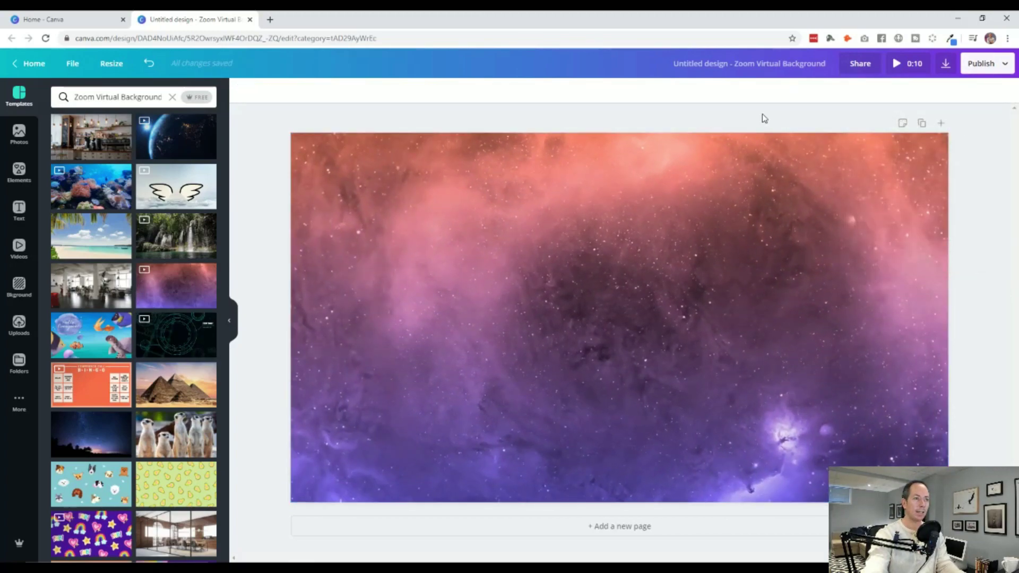
pyautogui.click(981, 68)
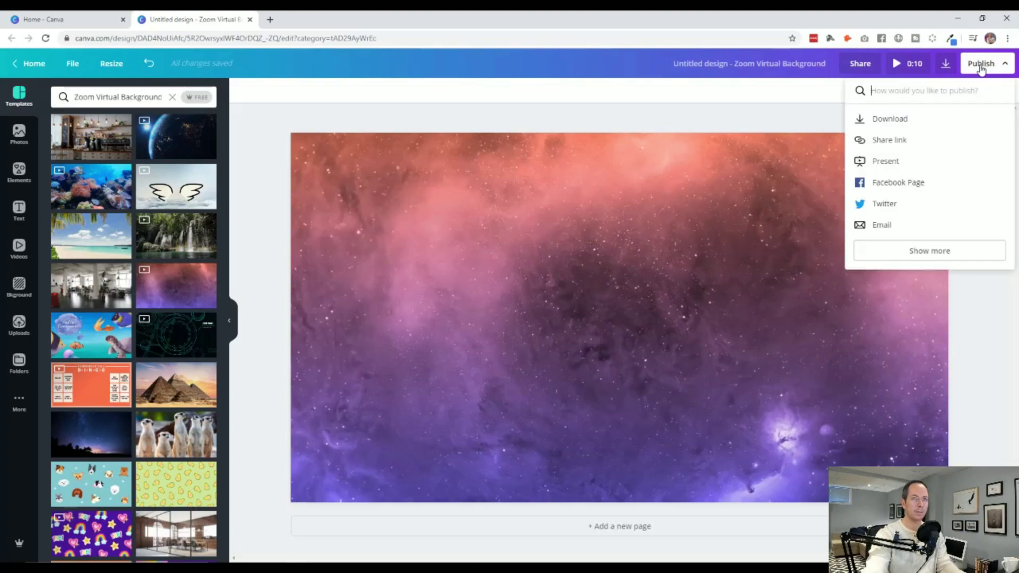
pyautogui.click(892, 122)
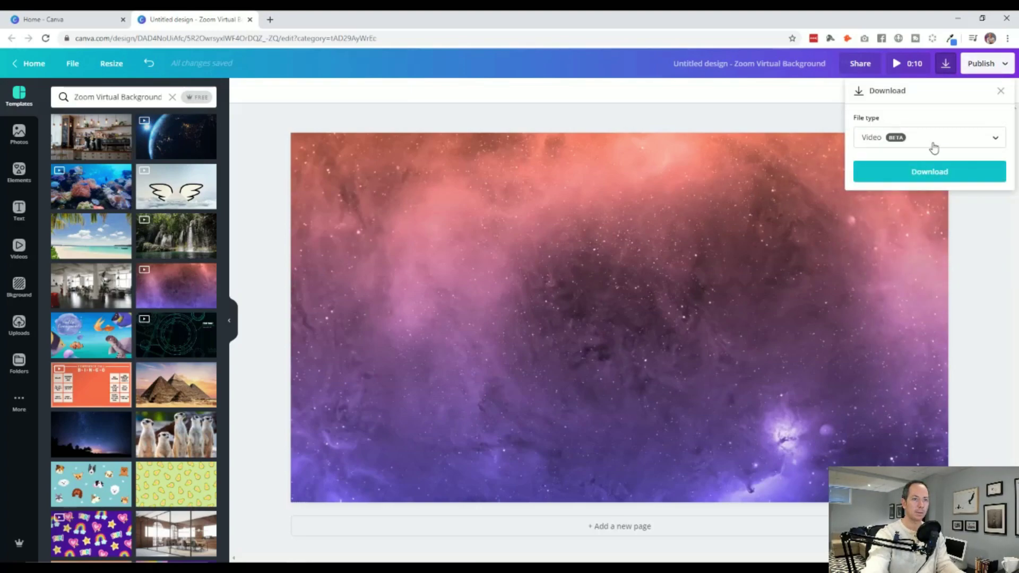
pyautogui.click(931, 172)
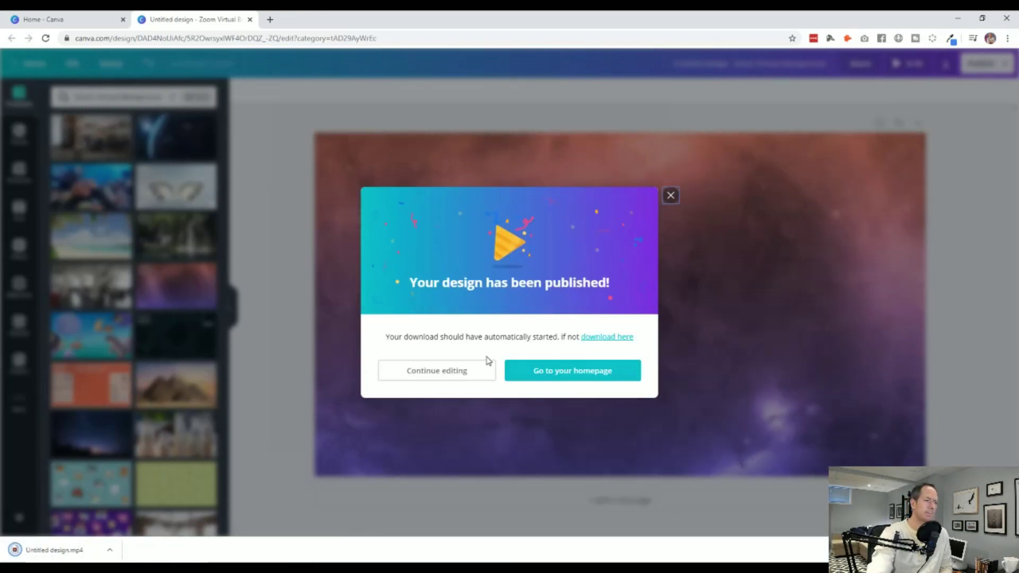
pyautogui.click(466, 370)
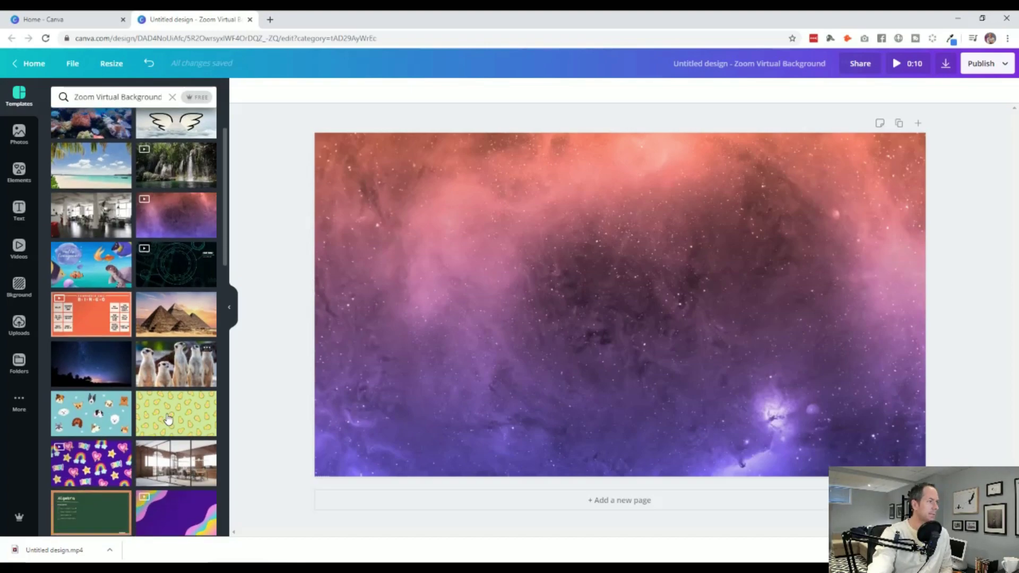
# Apply the purple blob template, putting the presenter's name in the heading and 'TEACHING DESIGN AND WEBSITES' below it
pyautogui.scroll(-15, 167, 419)
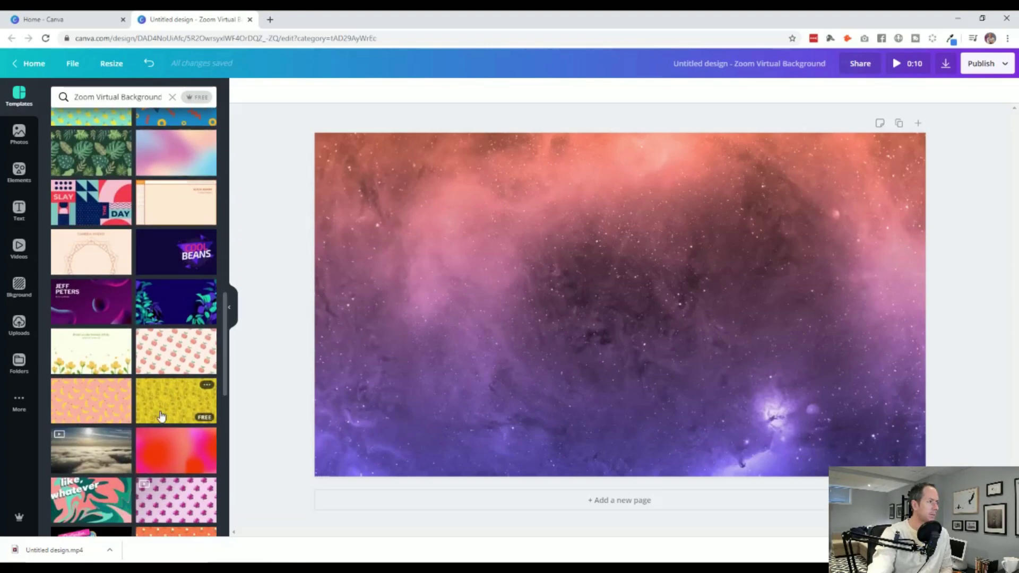
pyautogui.click(91, 301)
pyautogui.click(395, 226)
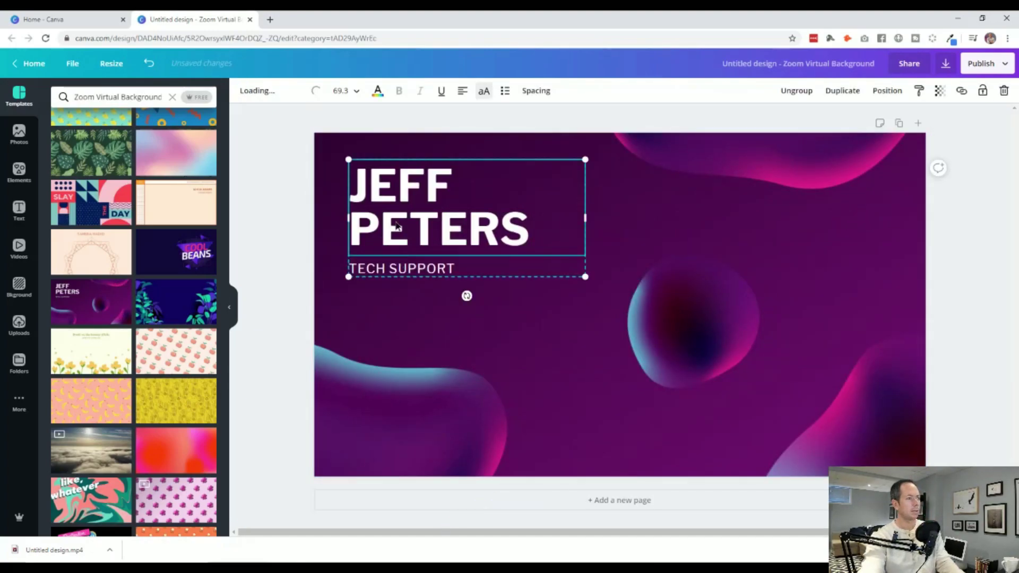
pyautogui.click(396, 223)
pyautogui.write('TREVOR')
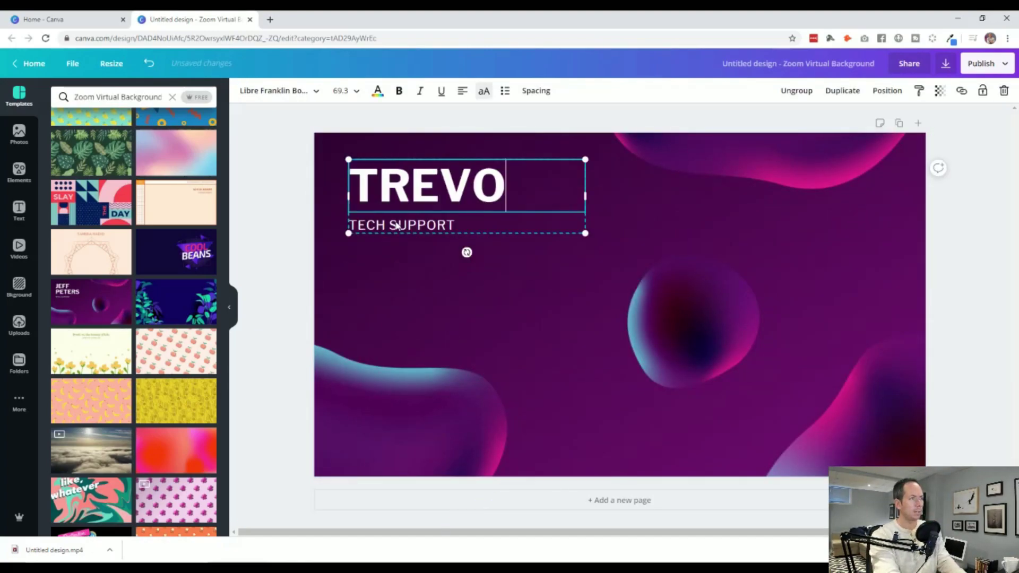
pyautogui.click(397, 222)
pyautogui.write('TES')
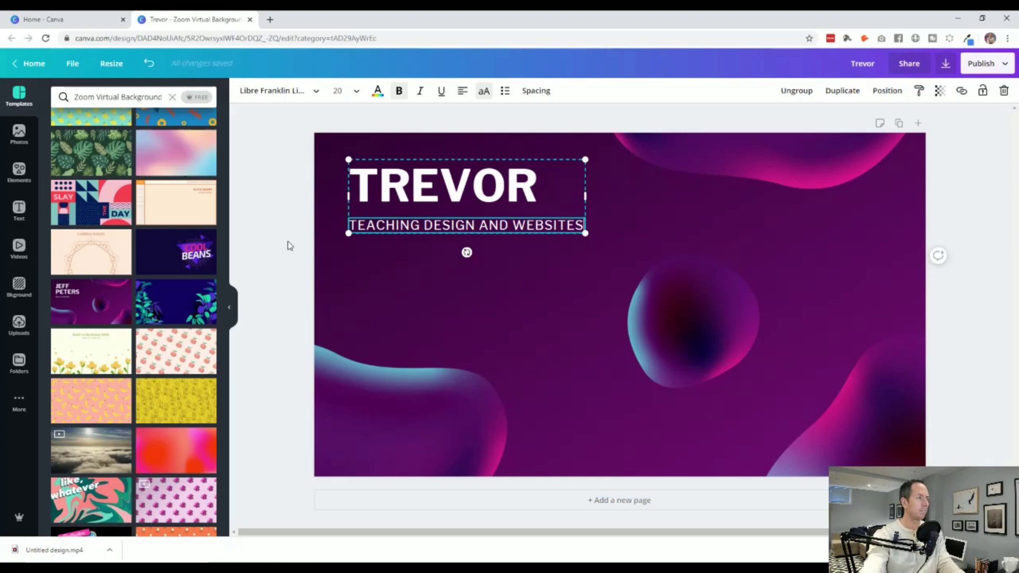
# Ungroup the heading and subtitle, then nudge the heading slightly left
pyautogui.click(290, 246)
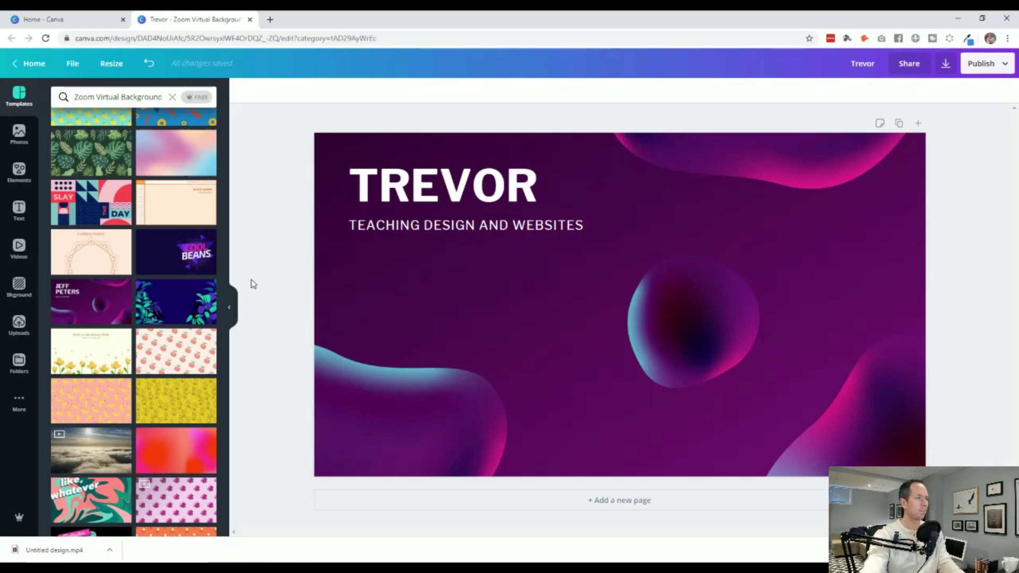
pyautogui.click(384, 191)
pyautogui.rightClick(413, 171)
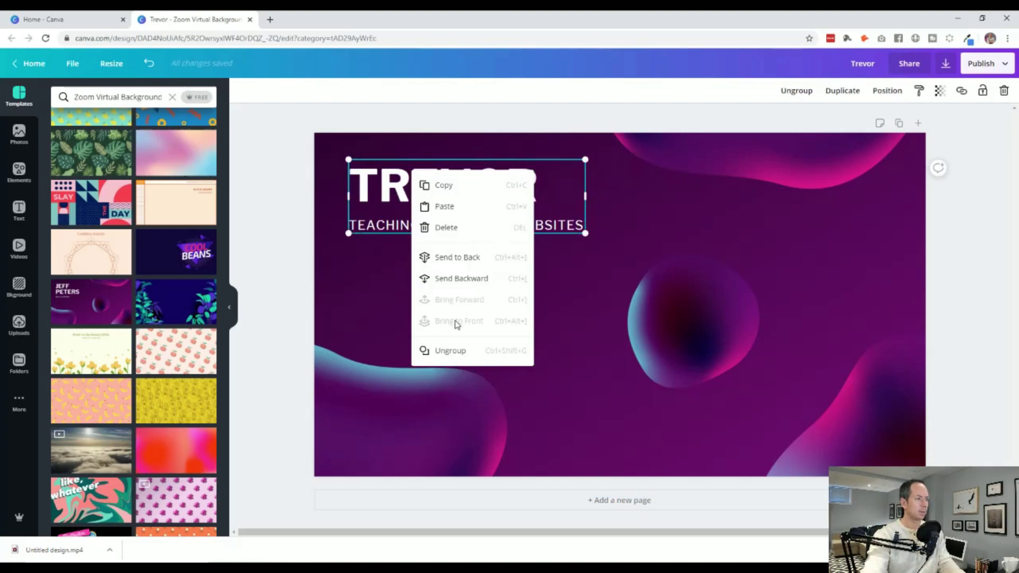
pyautogui.click(445, 351)
pyautogui.click(419, 191)
pyautogui.press('Left')
pyautogui.press('Left')
pyautogui.press('Left')
pyautogui.press('Left')
pyautogui.press('Left')
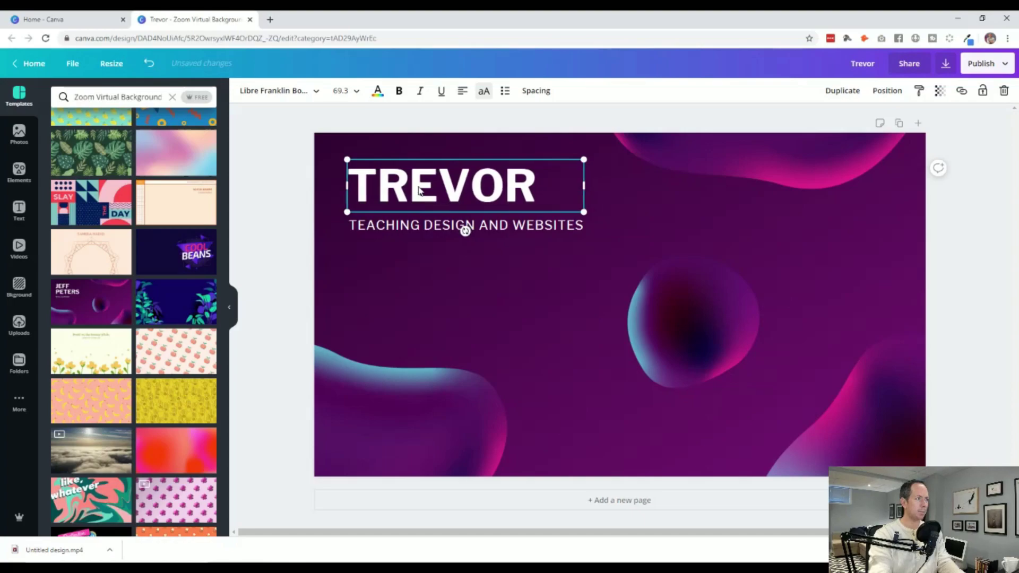
pyautogui.click(296, 250)
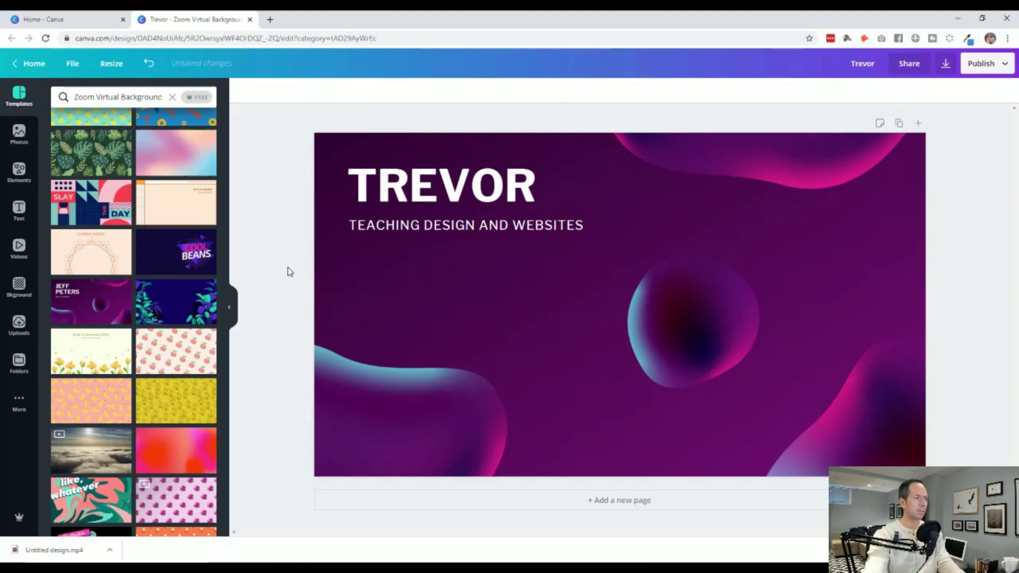
pyautogui.click(401, 229)
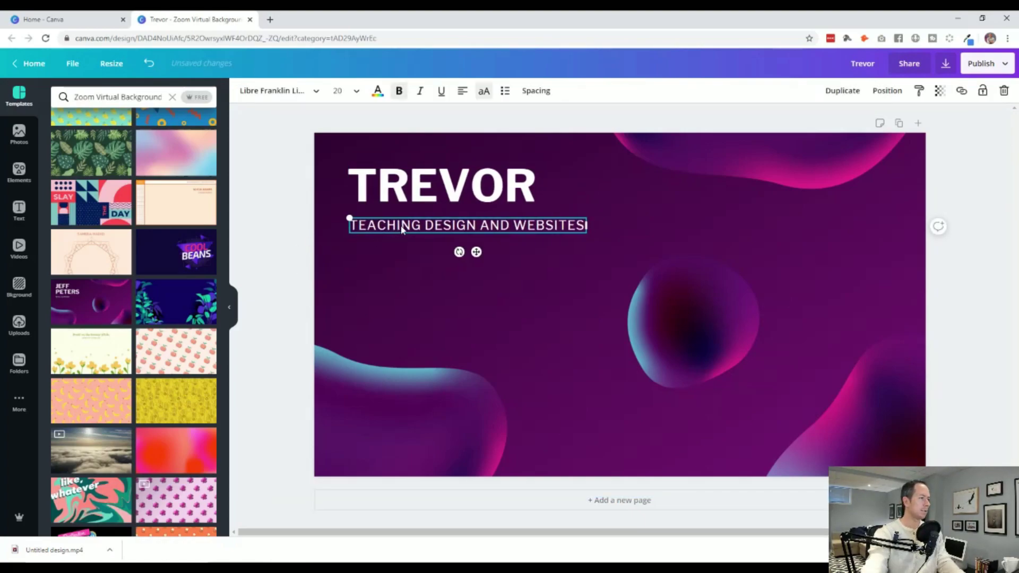
pyautogui.click(268, 337)
# Add the Just Enough Design logo below the subtitle, about 480 px wide
pyautogui.click(19, 324)
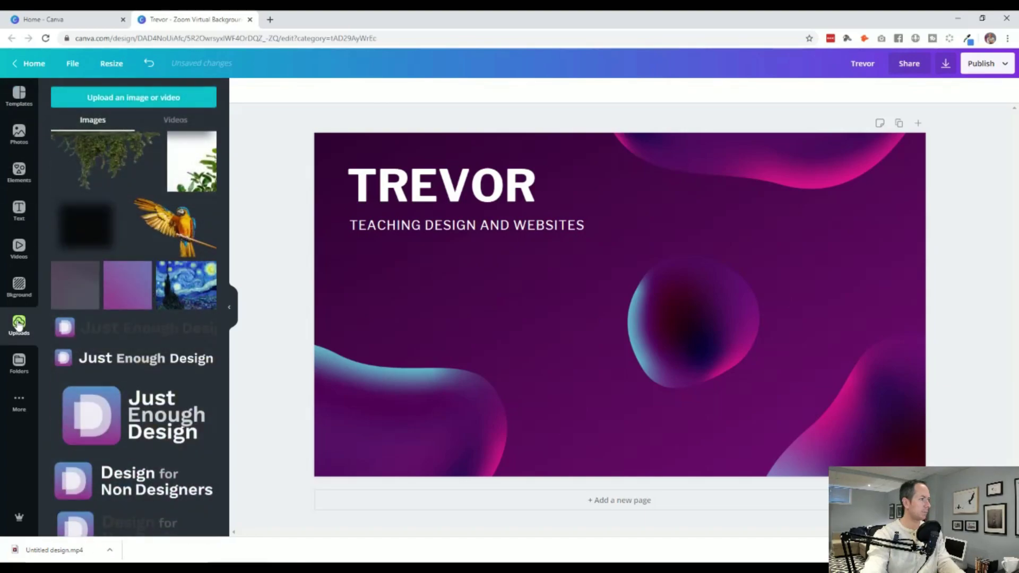
pyautogui.click(84, 358)
pyautogui.moveTo(441, 318); pyautogui.dragTo(388, 292)
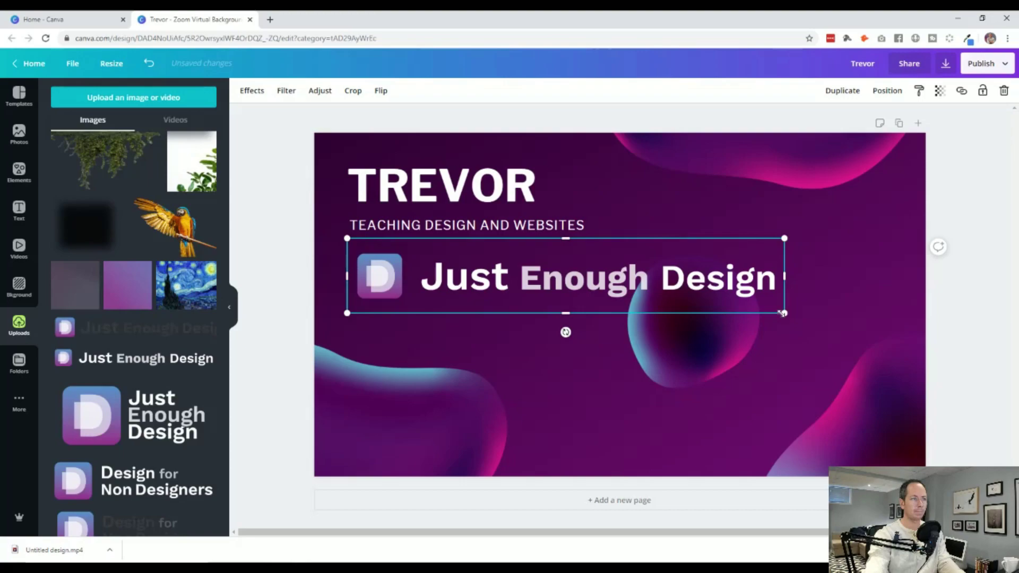
pyautogui.moveTo(783, 313); pyautogui.dragTo(547, 298)
# Shrink the subtitle to font size 15.9 and the logo to about 399 px, just beneath it
pyautogui.click(531, 227)
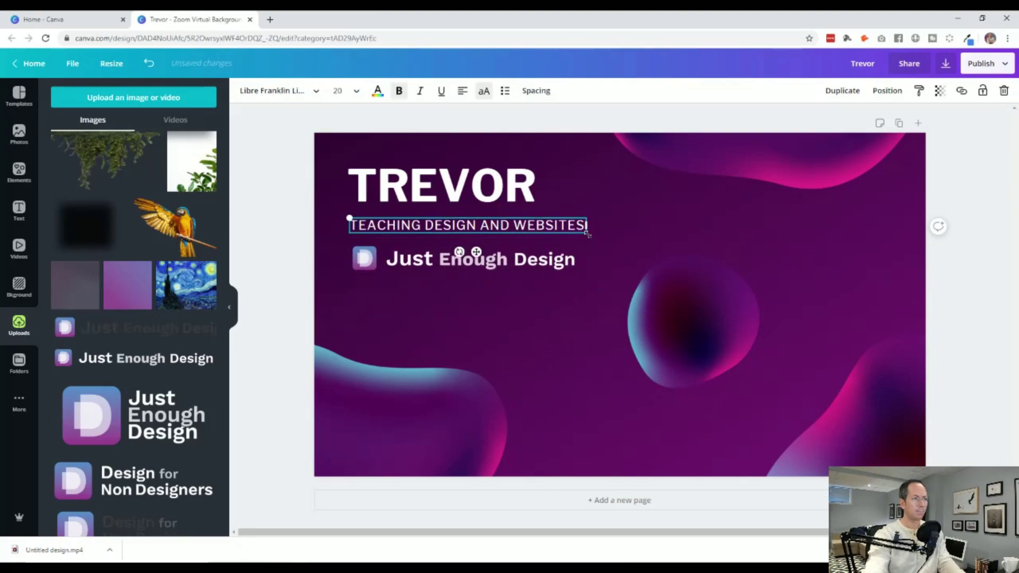
pyautogui.moveTo(587, 234); pyautogui.dragTo(537, 235)
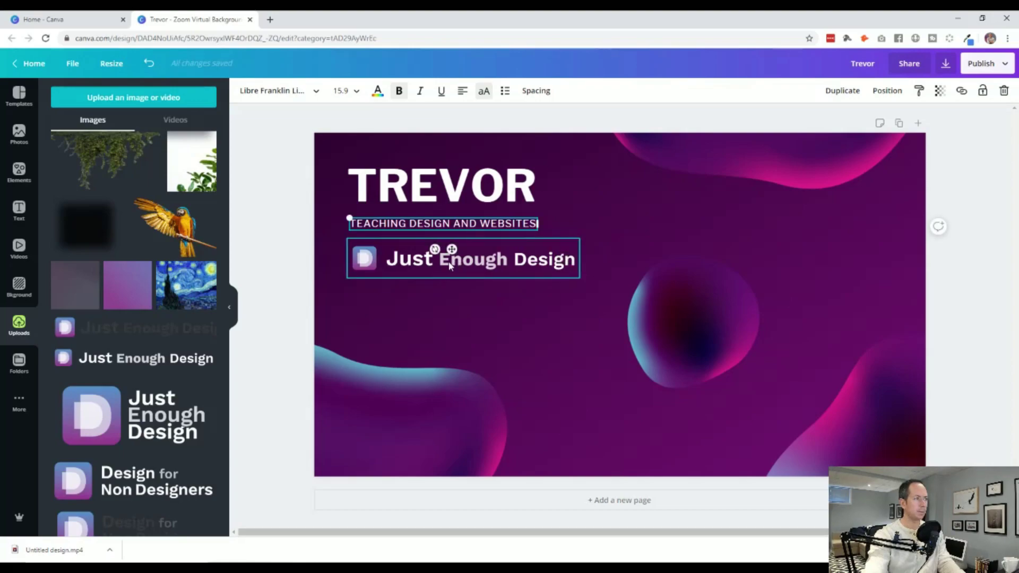
pyautogui.click(450, 249)
pyautogui.moveTo(569, 276); pyautogui.dragTo(534, 285)
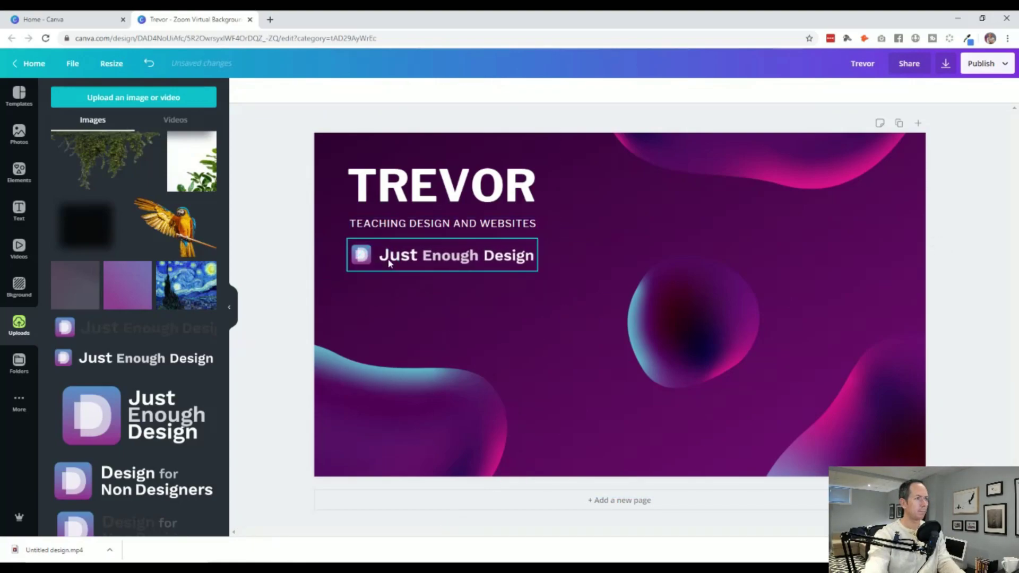
pyautogui.moveTo(384, 265); pyautogui.dragTo(385, 258)
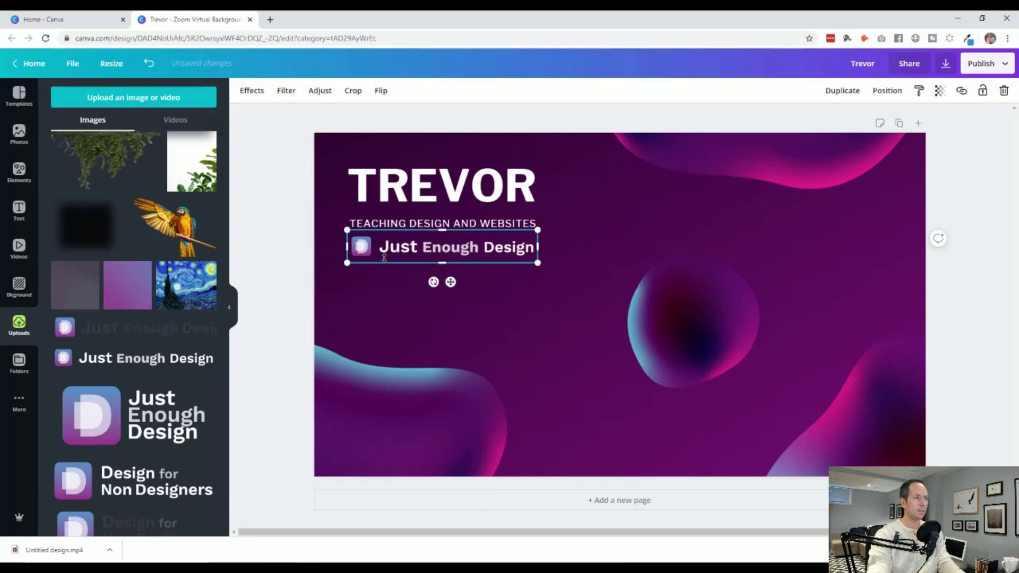
pyautogui.click(336, 292)
pyautogui.click(361, 255)
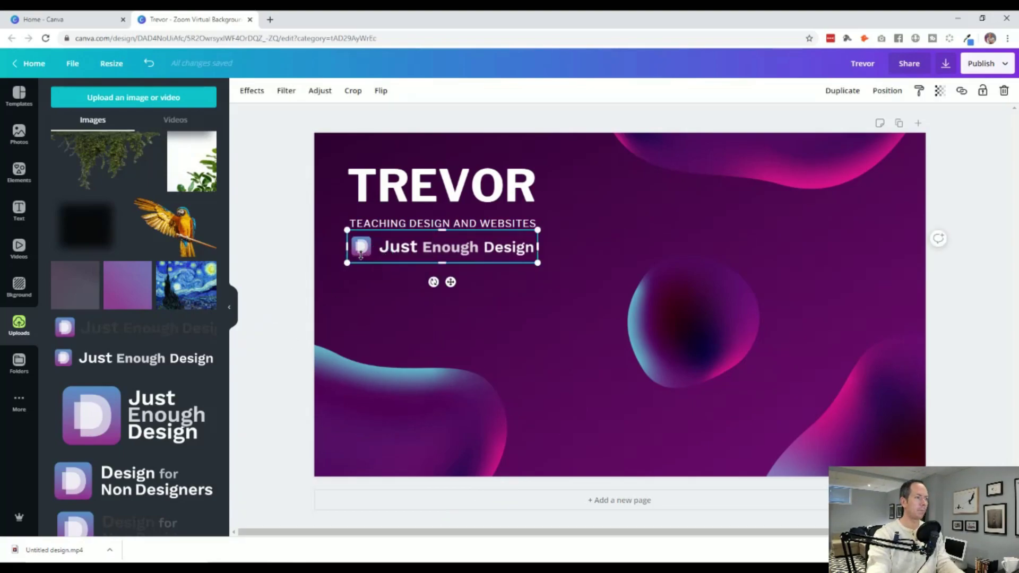
pyautogui.hotkey('shift', 'Down')
pyautogui.hotkey('shift', 'Down')
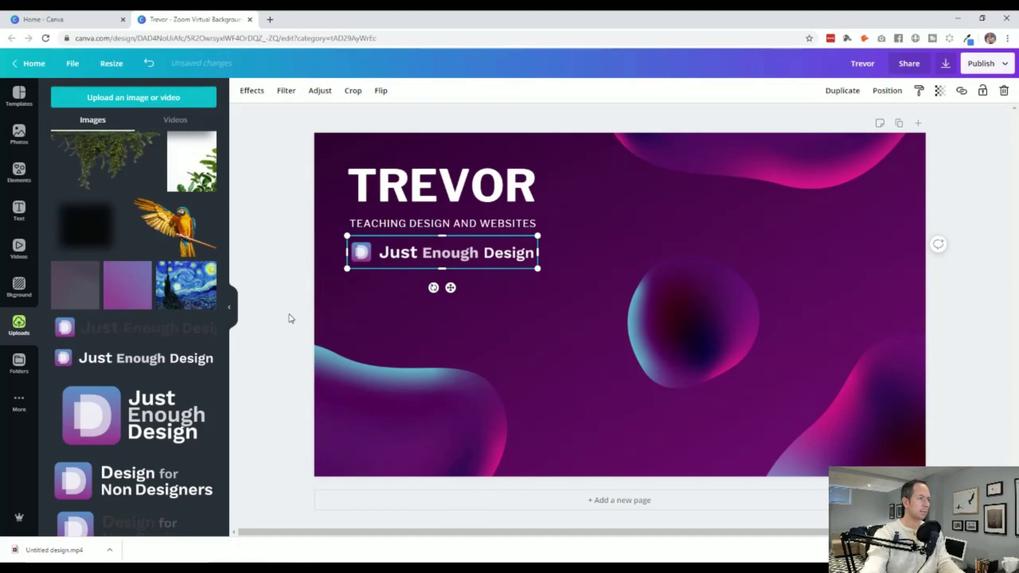
pyautogui.click(276, 284)
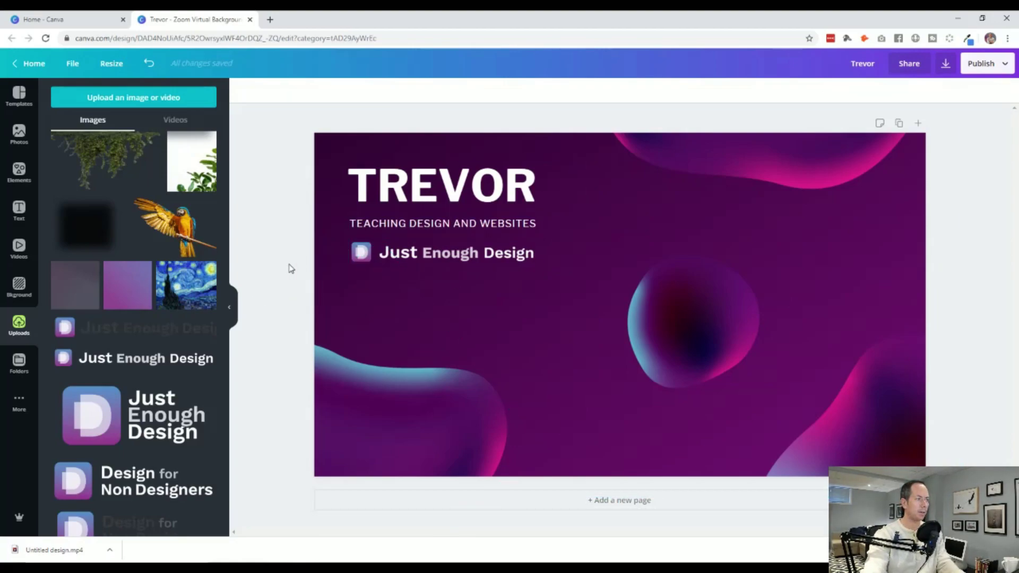
# Download the purple design as a PNG and close the publish confirmation
pyautogui.click(984, 67)
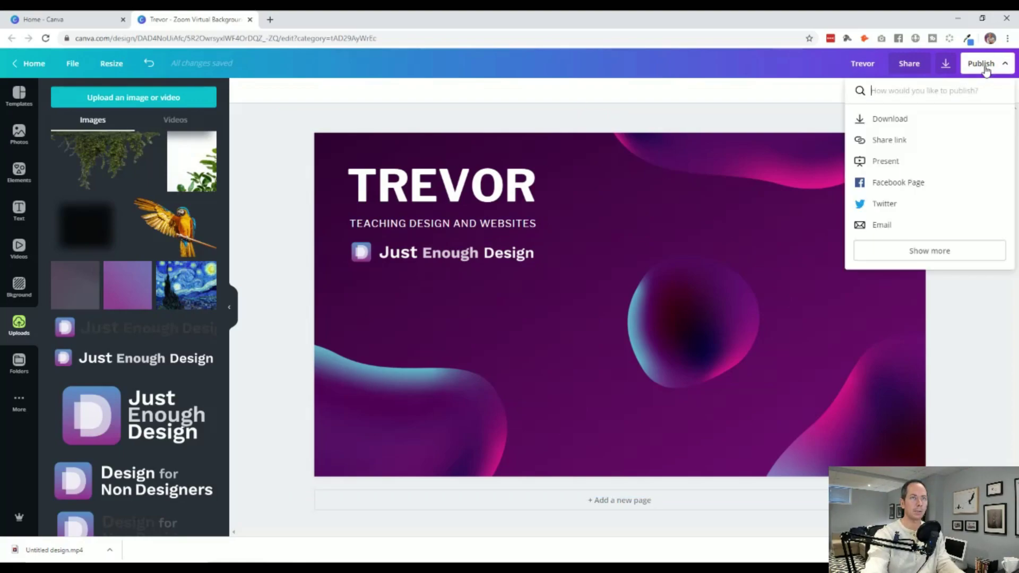
pyautogui.click(908, 119)
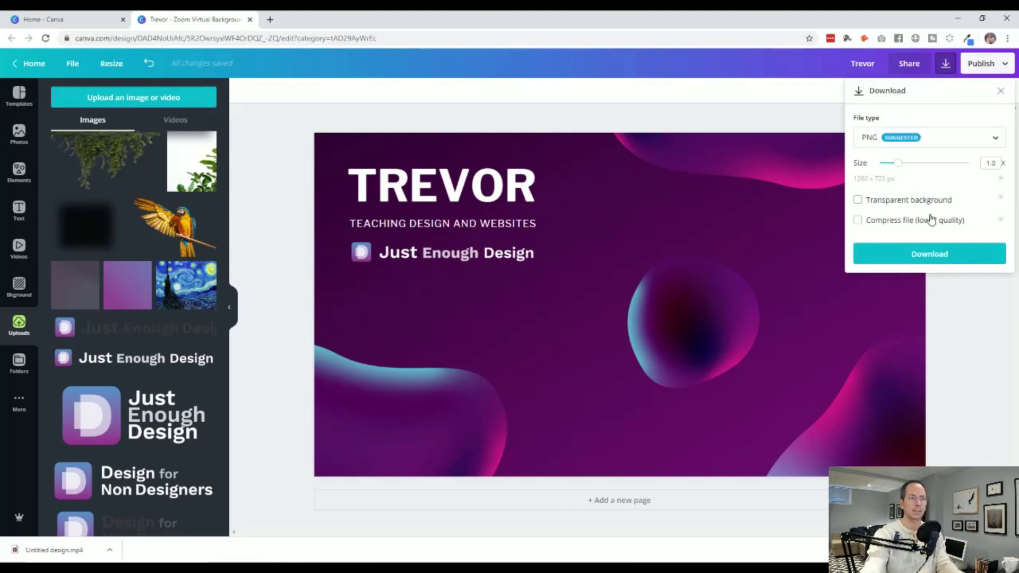
pyautogui.click(928, 254)
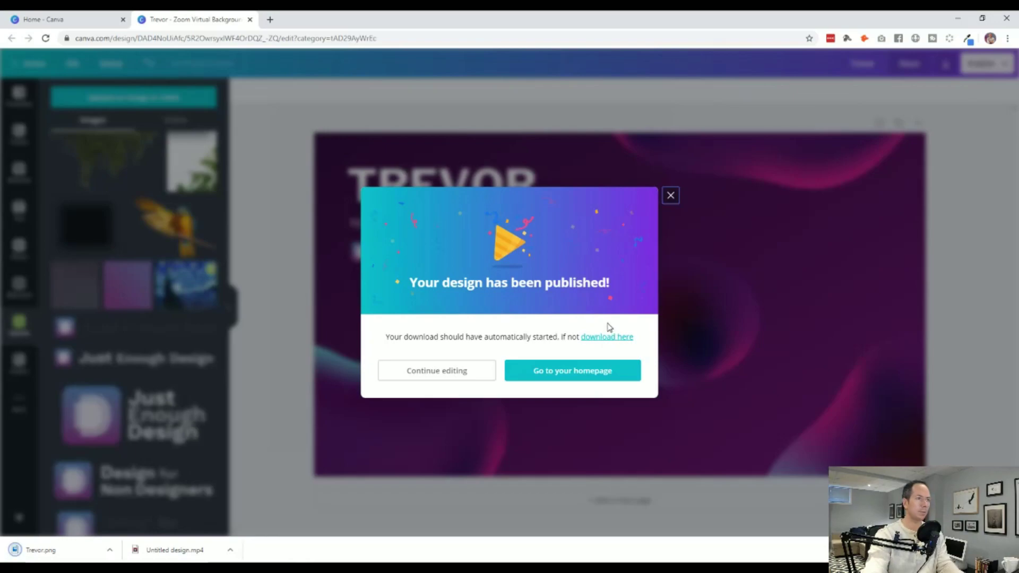
pyautogui.click(670, 196)
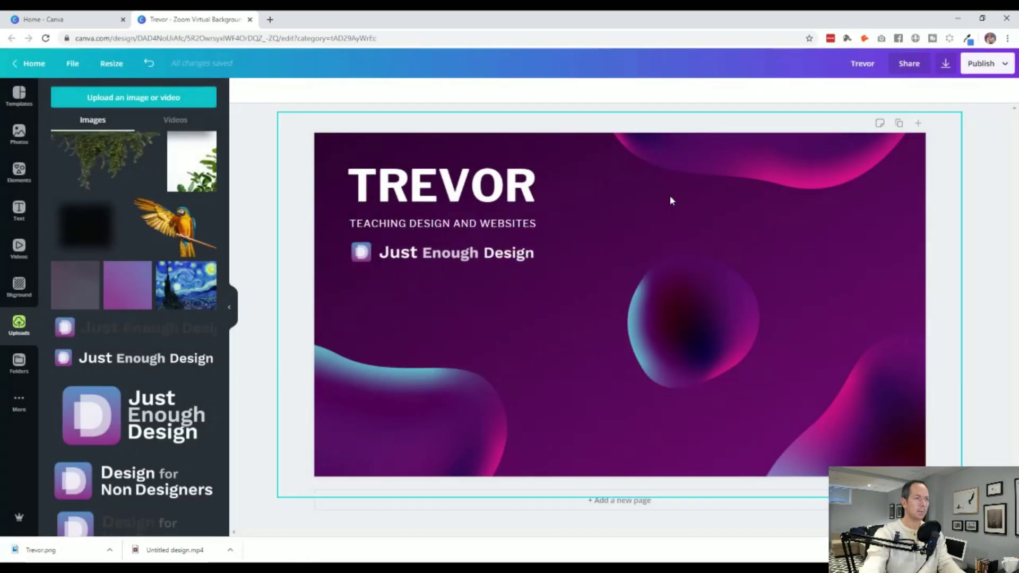
# Open Settings from the Zoom home window and switch to the Virtual Background page
pyautogui.click(477, 554)
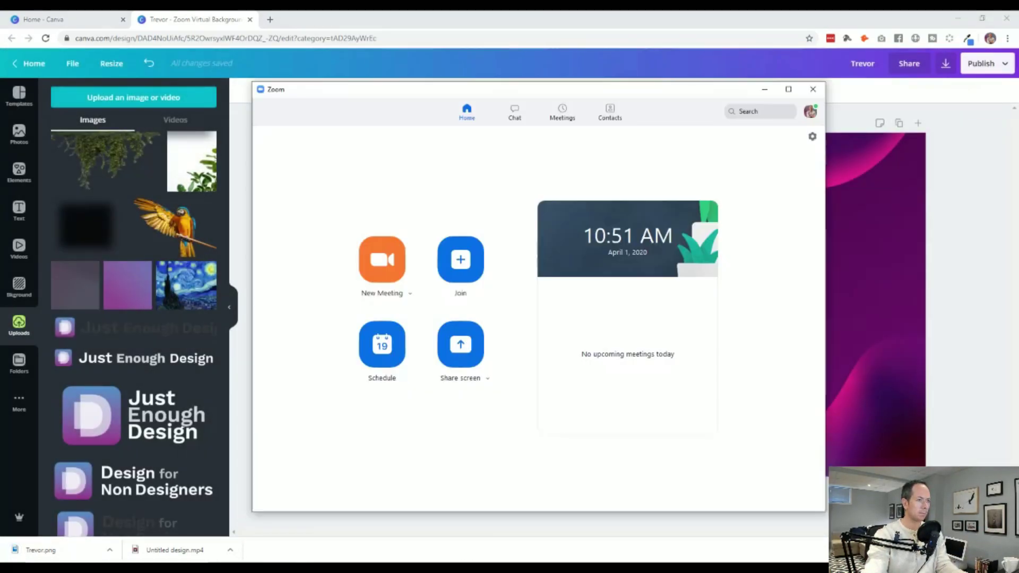
pyautogui.moveTo(574, 90); pyautogui.dragTo(577, 97)
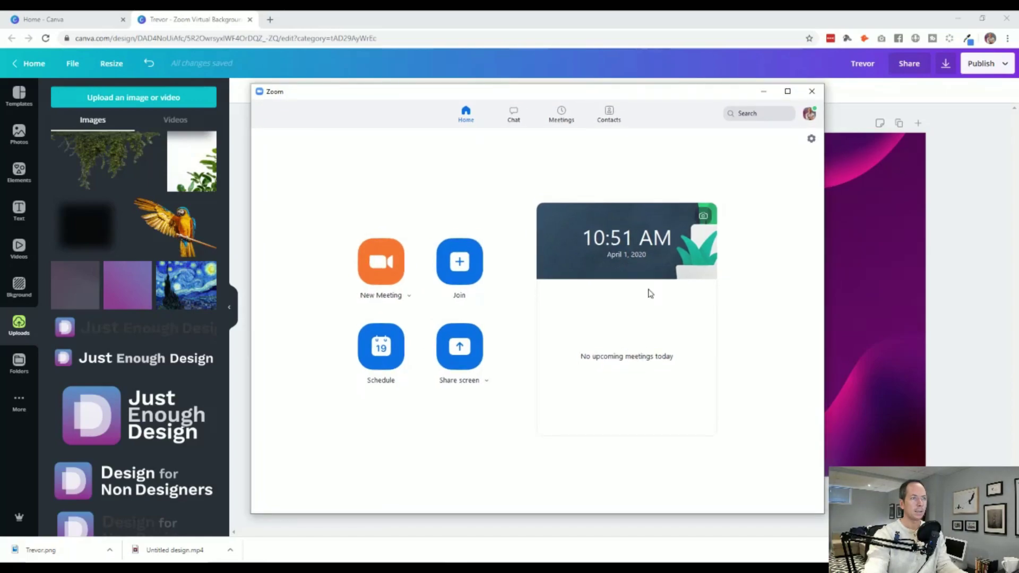
pyautogui.click(811, 140)
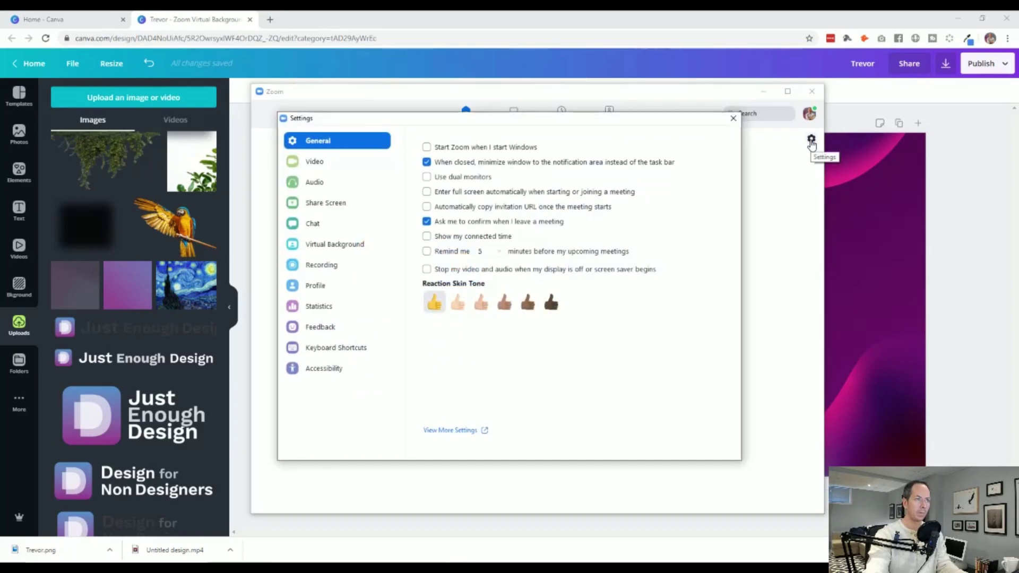
pyautogui.moveTo(436, 116); pyautogui.dragTo(484, 118)
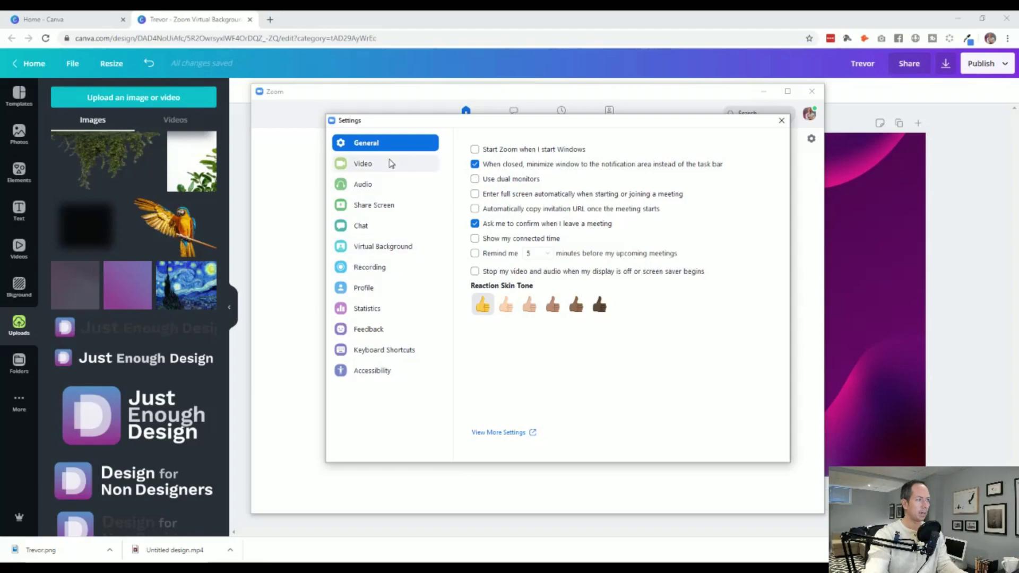
pyautogui.click(386, 248)
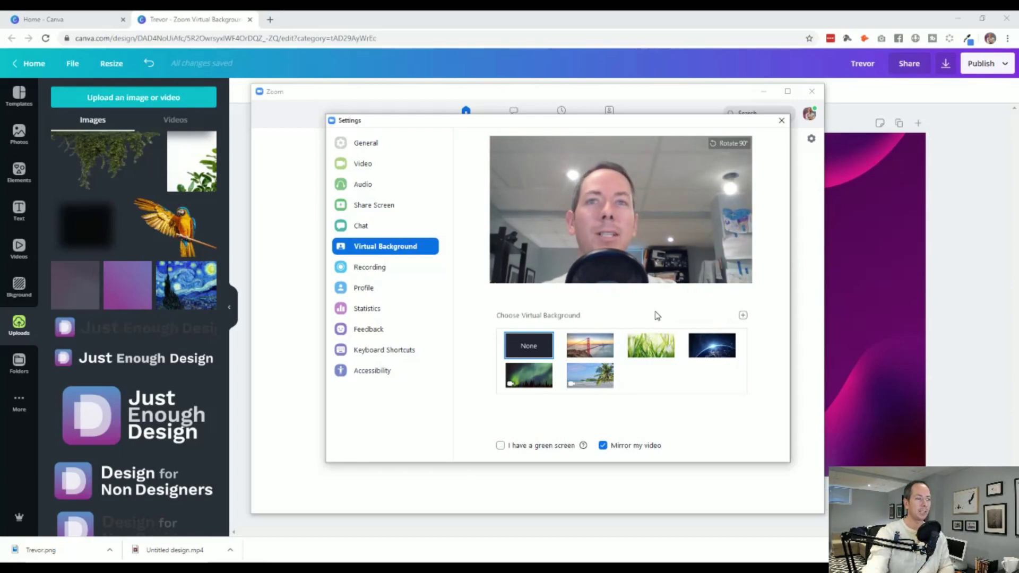
# Download Zoom's smart virtual background package and set the Northern Lights aurora as background
pyautogui.click(650, 347)
pyautogui.click(673, 325)
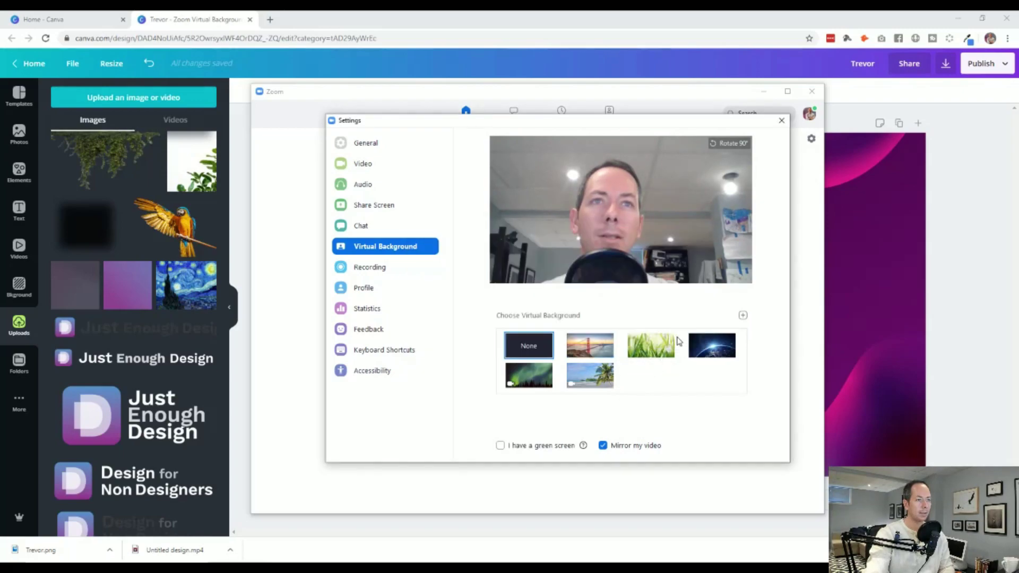
pyautogui.click(589, 349)
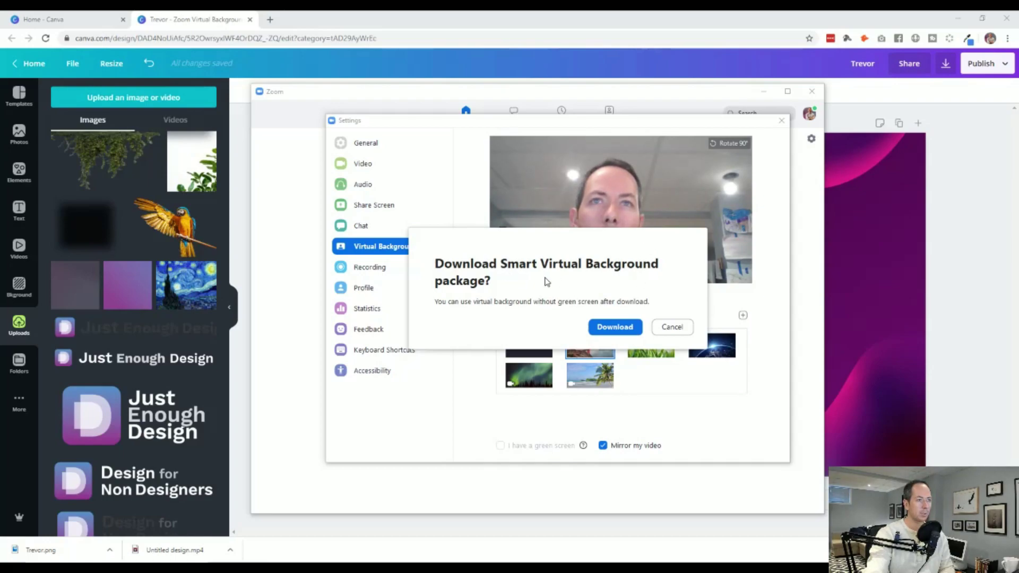
pyautogui.click(685, 328)
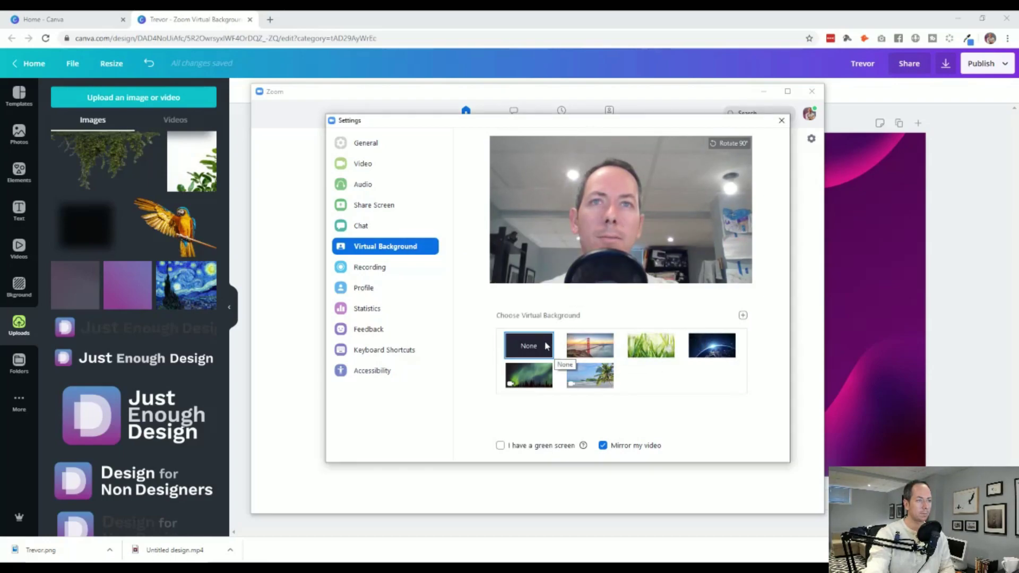
pyautogui.click(590, 349)
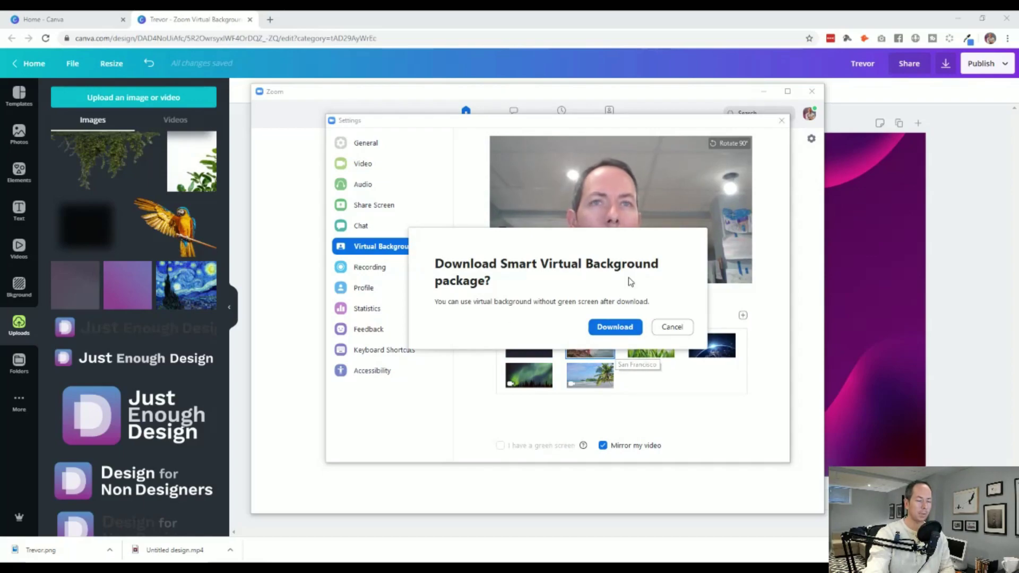
pyautogui.click(617, 345)
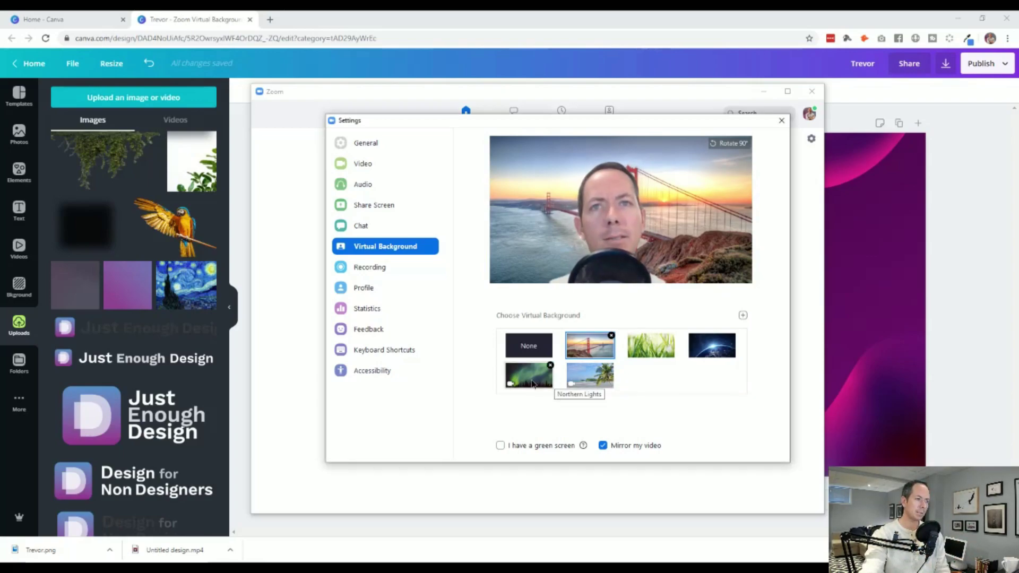
pyautogui.click(529, 375)
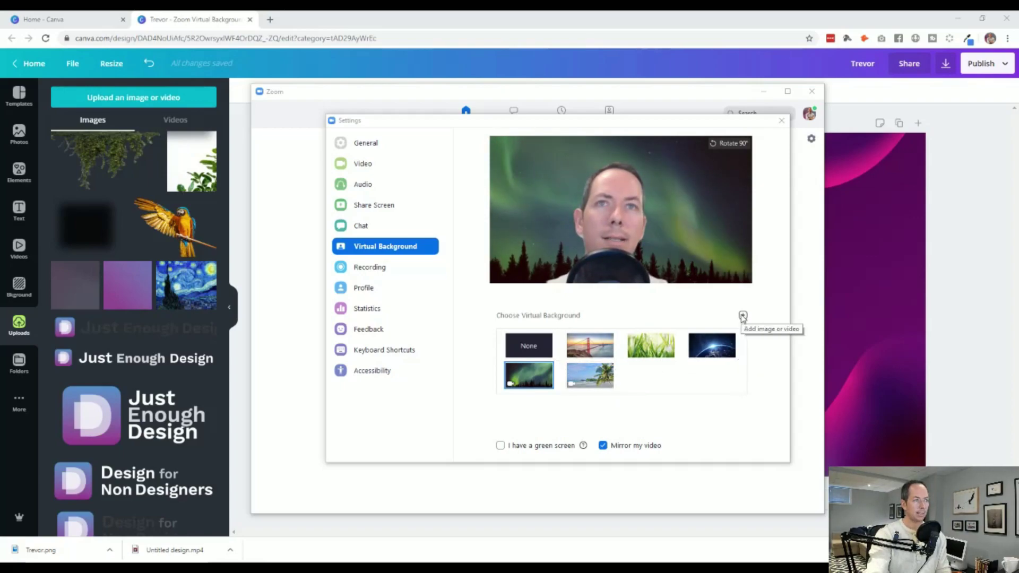
# Add Trevor.png from Downloads as an image background and turn off Mirror my video
pyautogui.click(586, 322)
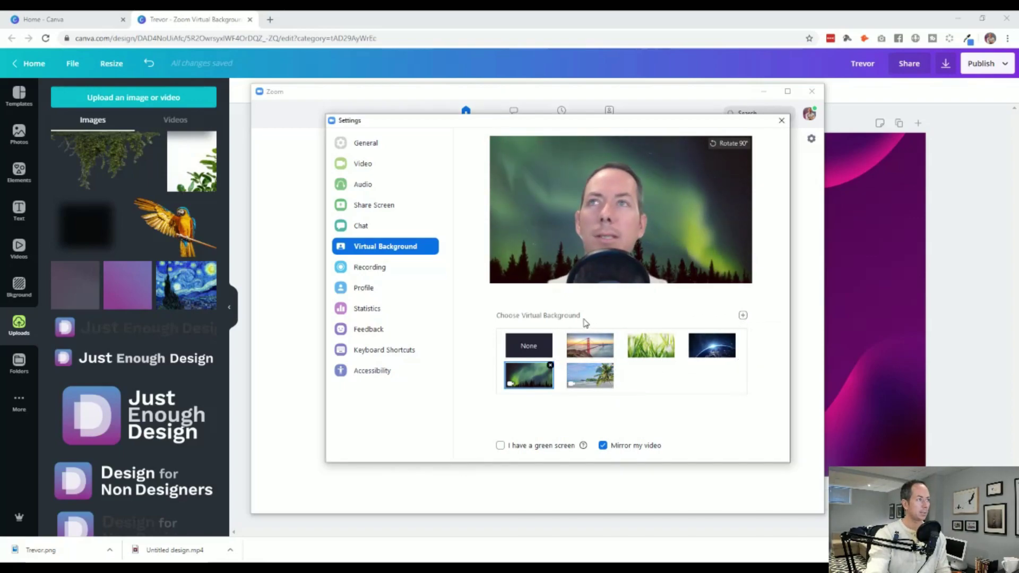
pyautogui.click(743, 316)
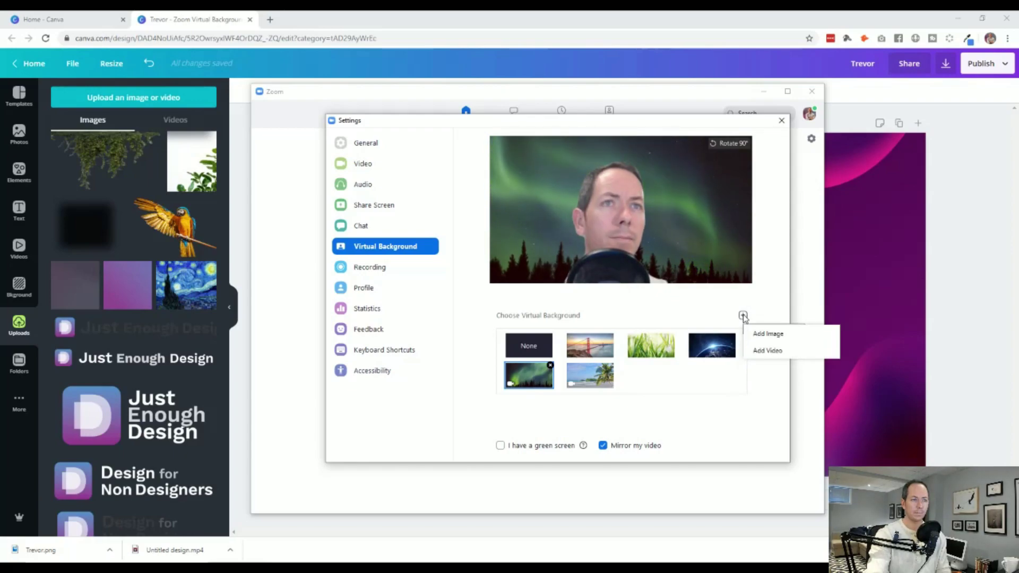
pyautogui.click(769, 334)
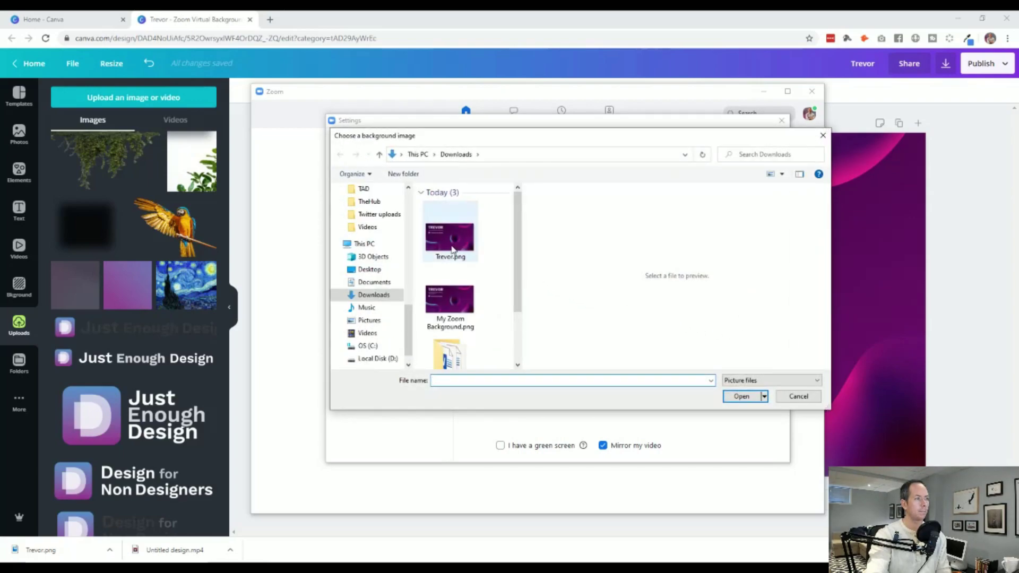
pyautogui.click(449, 246)
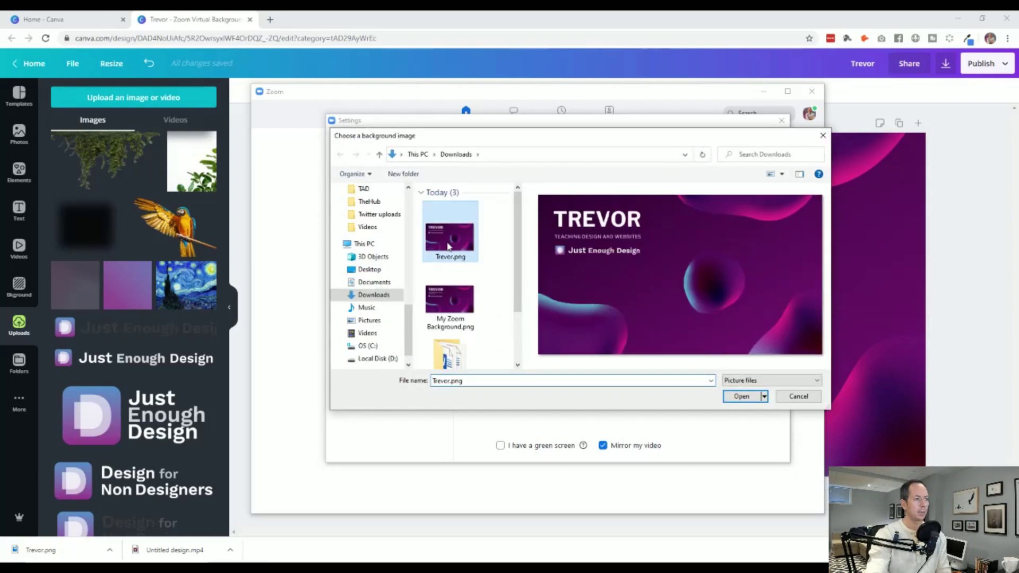
pyautogui.click(742, 396)
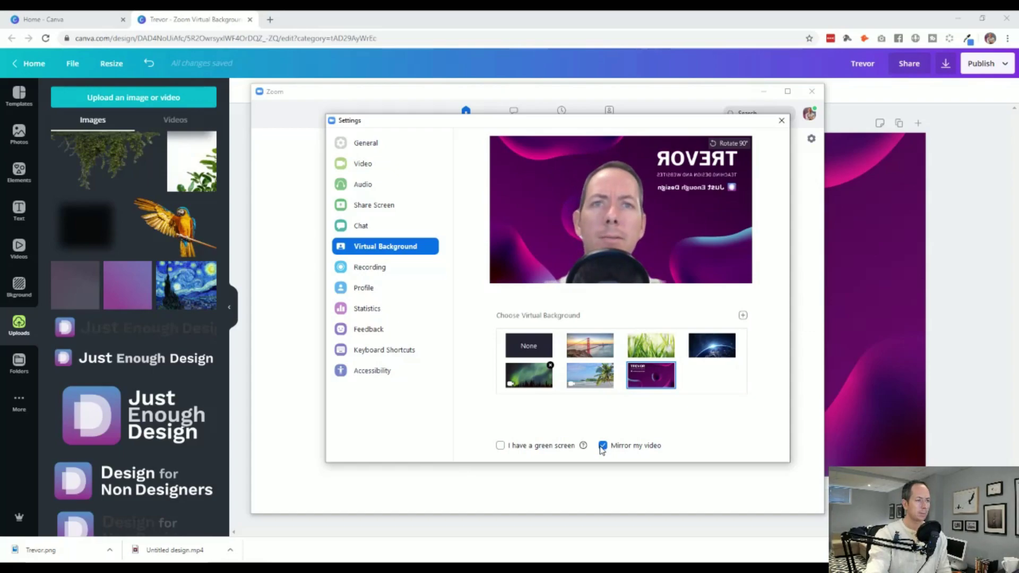
pyautogui.click(603, 445)
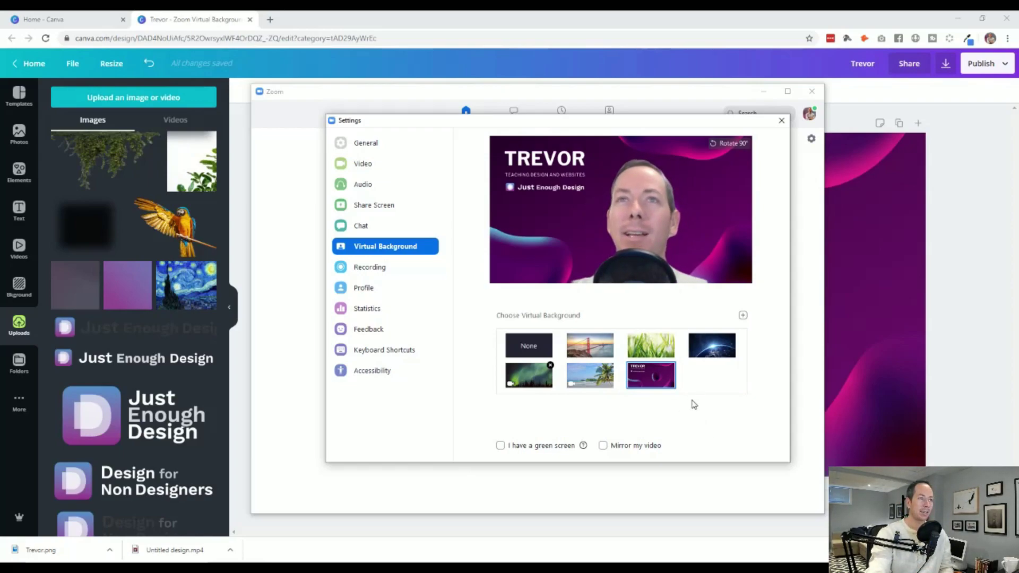
# Add the nebula video Untitled design.mp4 as a video background, then close Zoom Settings
pyautogui.click(743, 315)
pyautogui.click(759, 350)
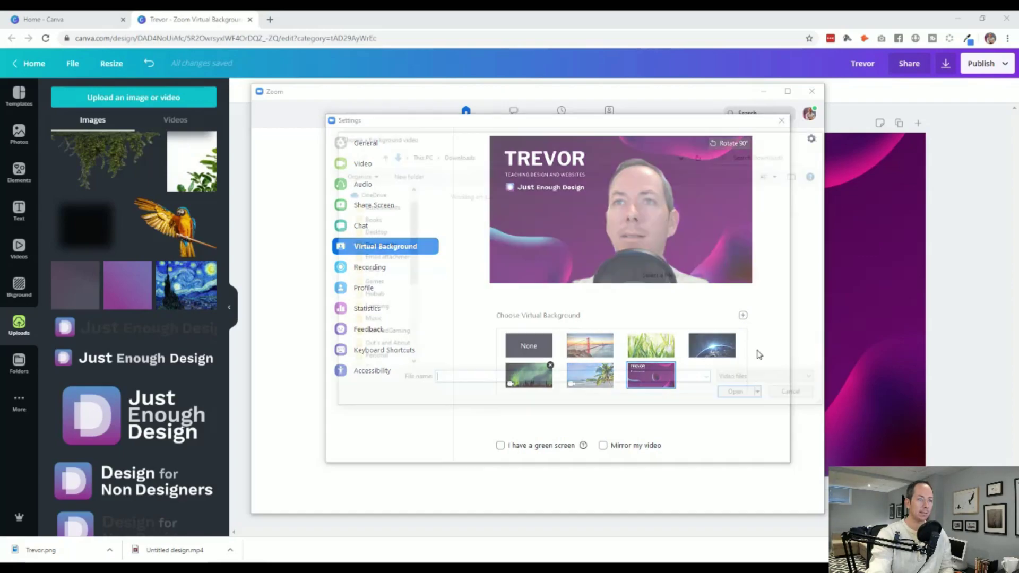
pyautogui.click(476, 251)
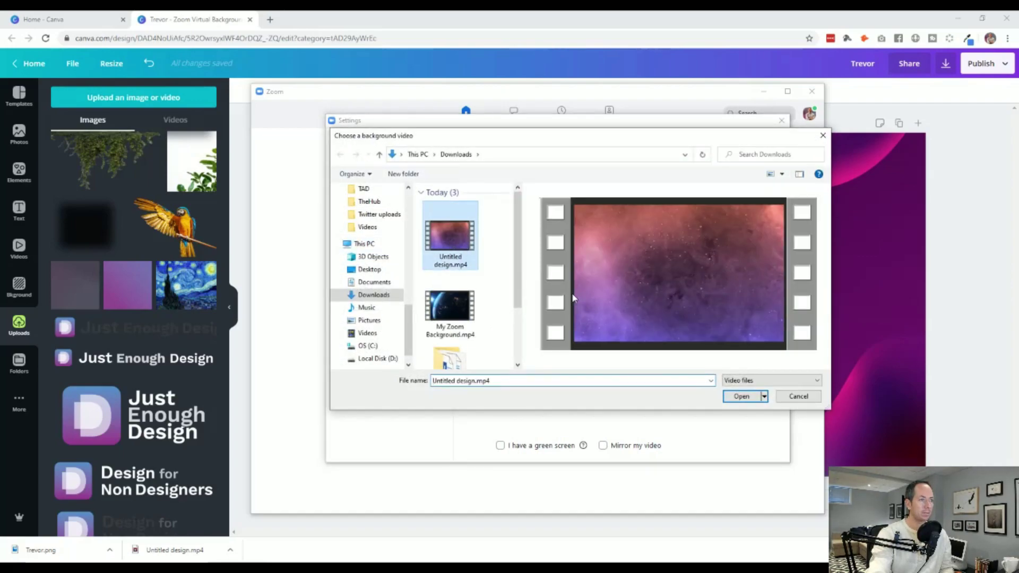
pyautogui.click(741, 396)
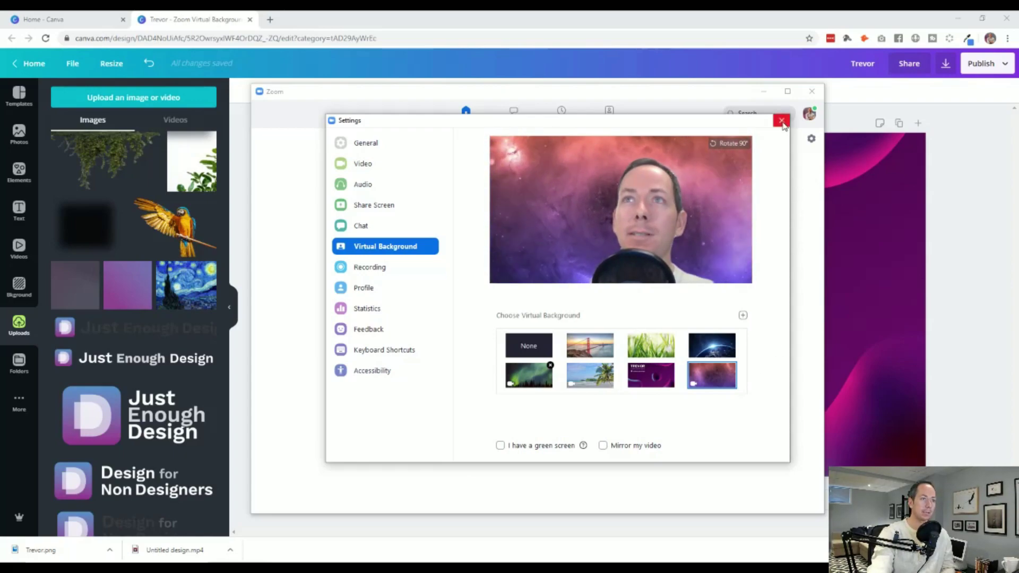
pyautogui.click(782, 121)
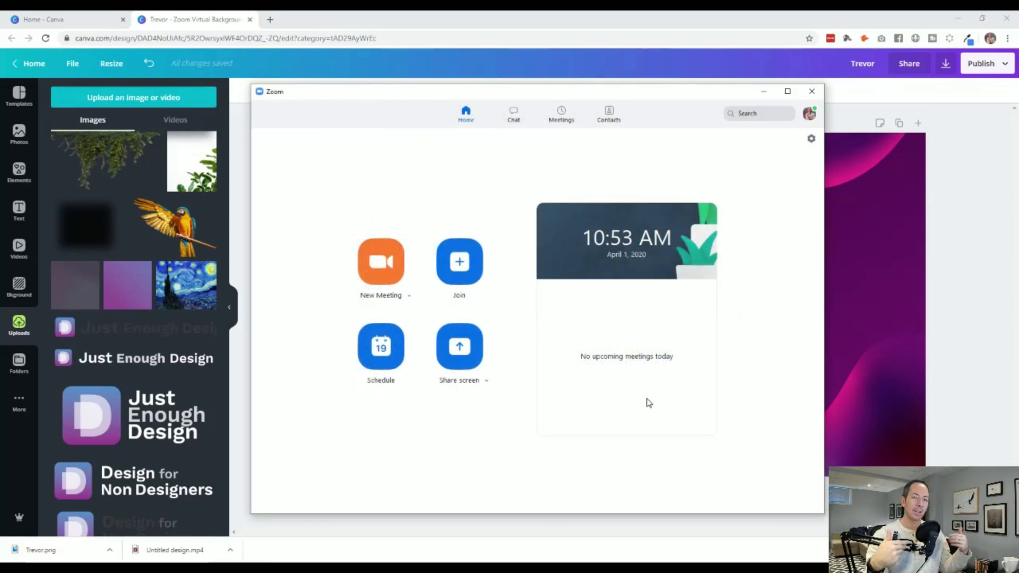
# Reopen Zoom's Virtual Background settings and switch from Golden Gate to the TREVOR design
pyautogui.click(811, 140)
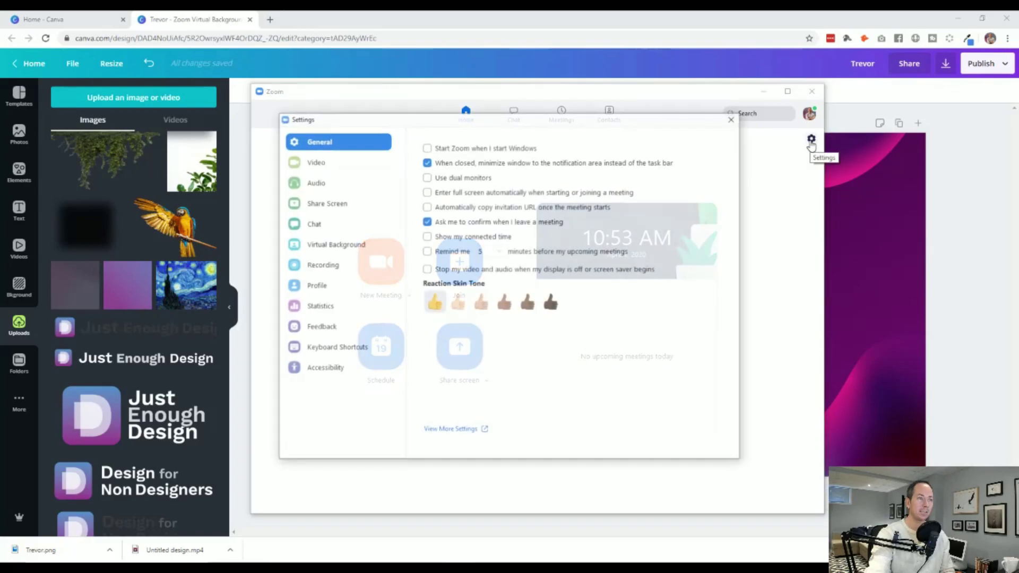
pyautogui.click(335, 244)
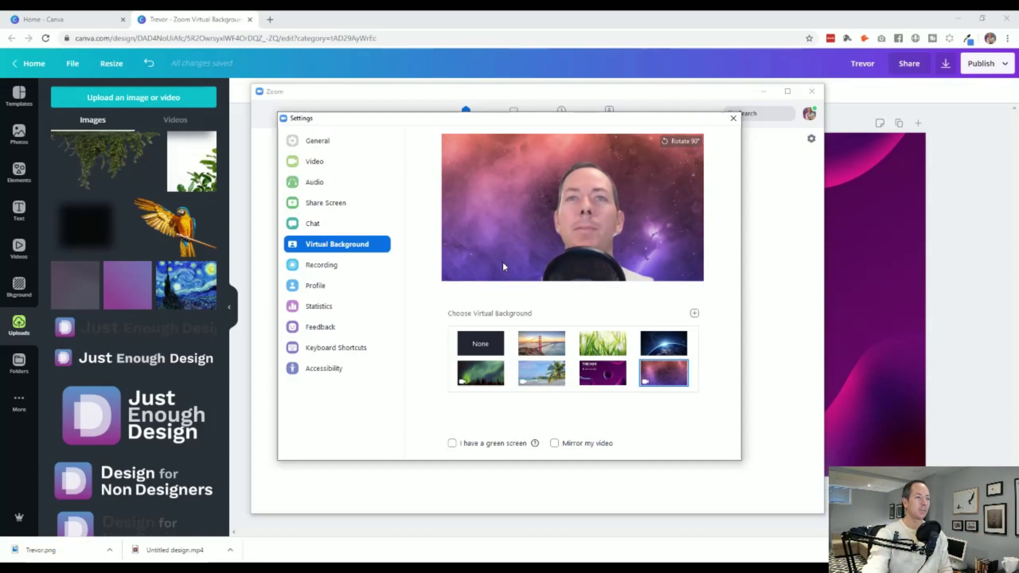
pyautogui.click(541, 343)
pyautogui.click(608, 374)
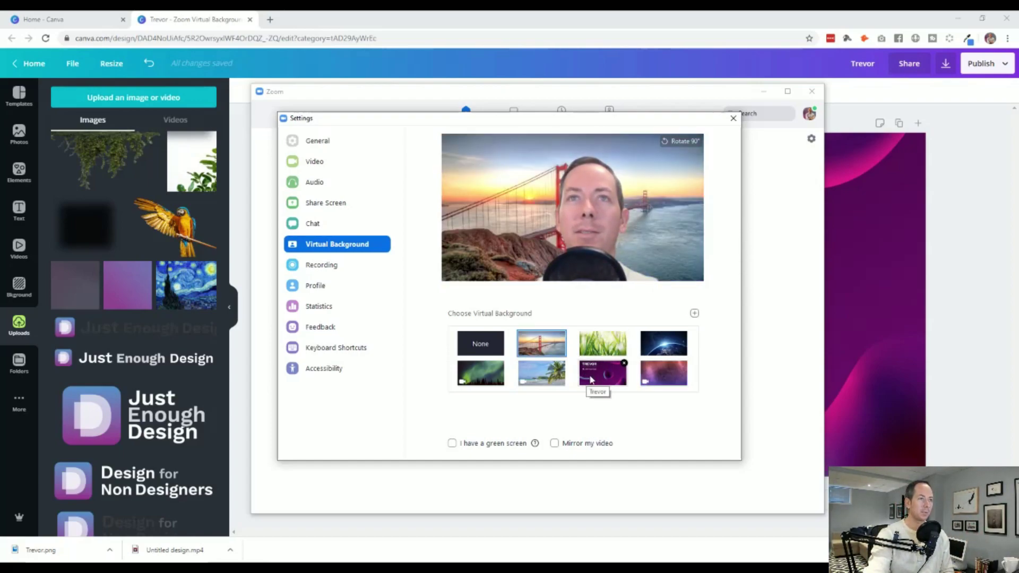